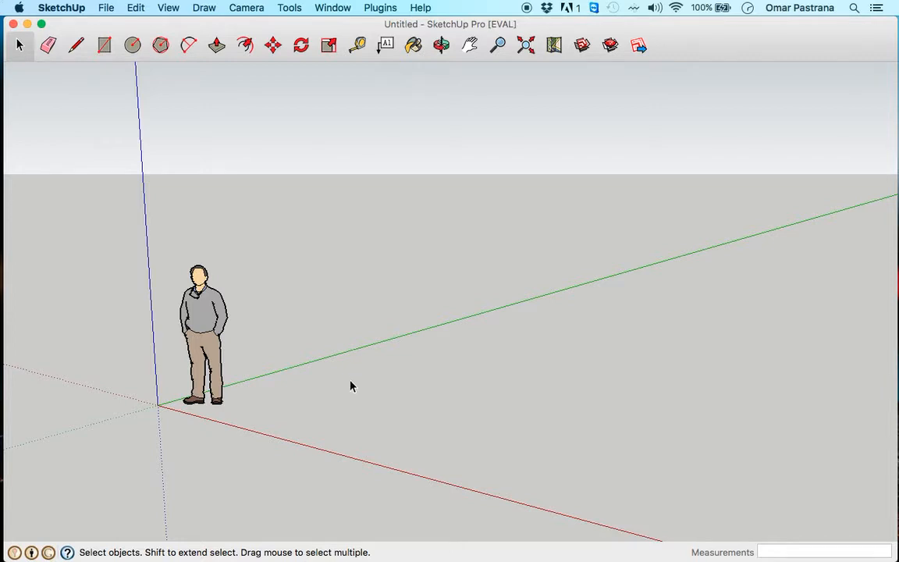
- Delete the default human figure standing near the origin
middle_drag(345, 398, 381, 357)
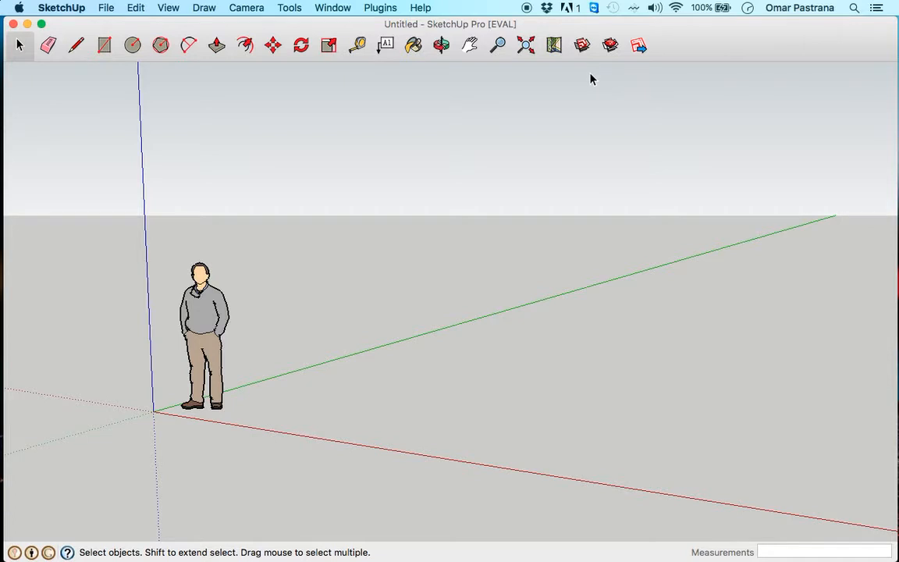
click(208, 327)
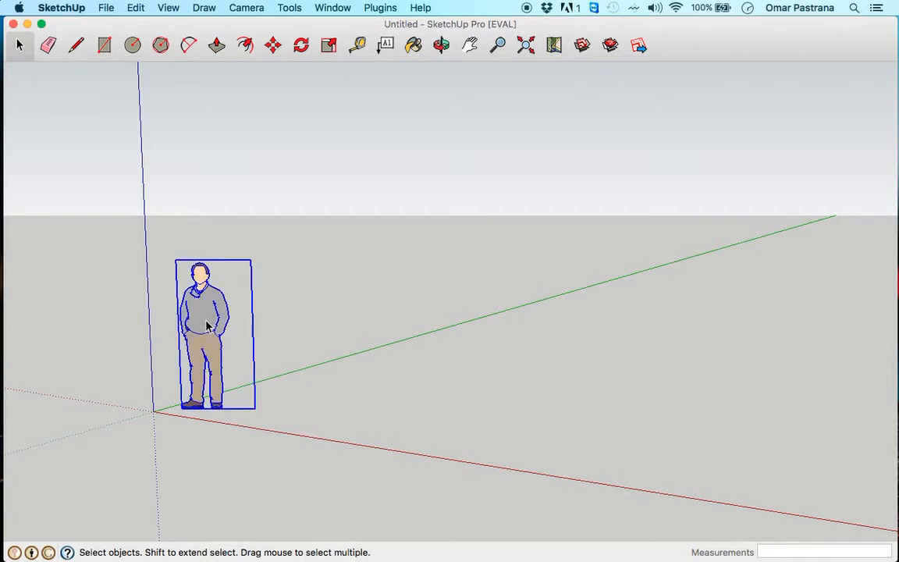
key(Delete)
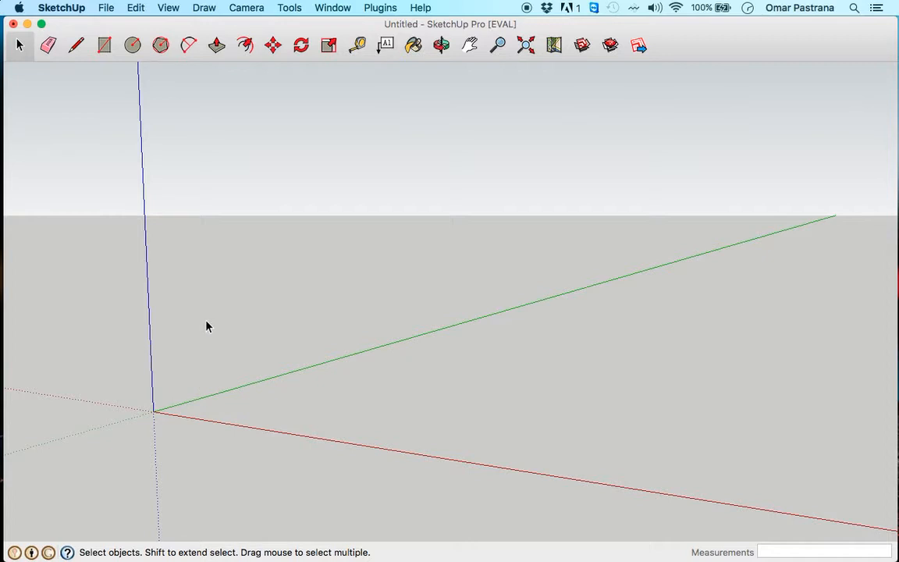
- Examine the empty workspace and its axes from the standard top view and from several orbited 3D views around the origin
middle_drag(261, 330, 195, 361)
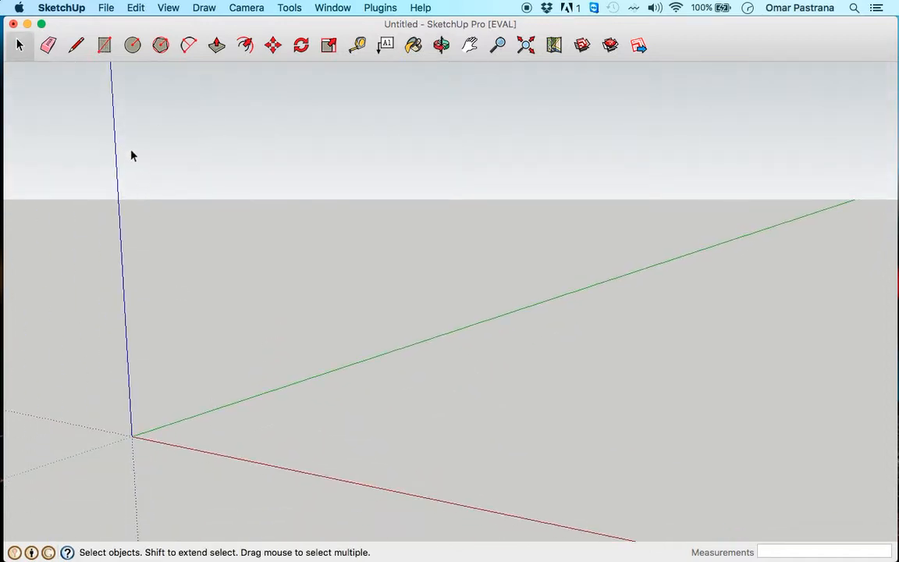
middle_drag(411, 381, 509, 465)
key(super+2)
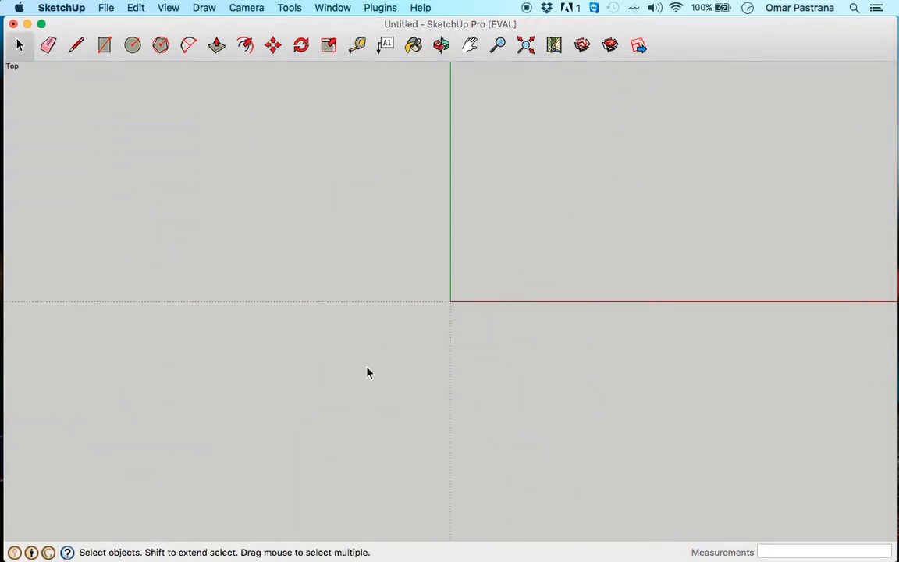
key(h)
drag(507, 320, 348, 419)
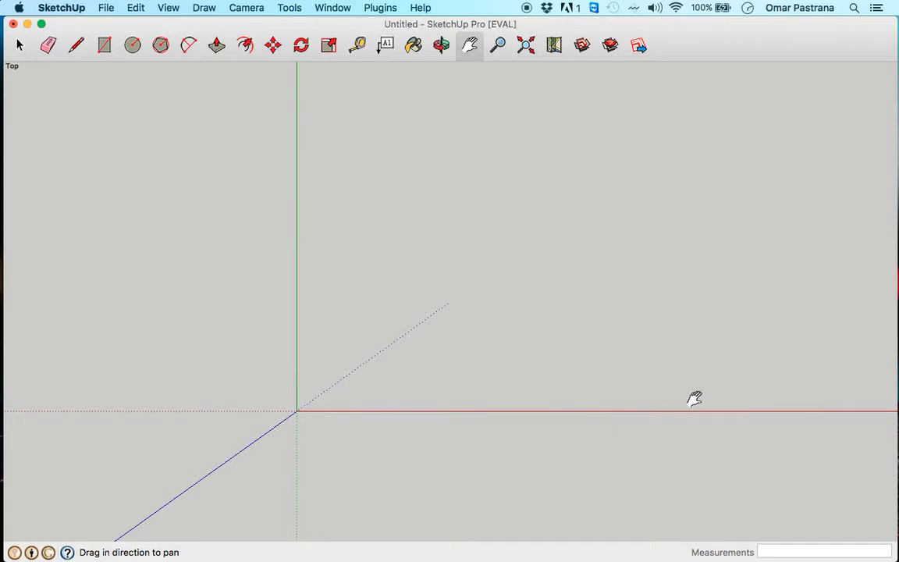
key(o)
drag(713, 405, 147, 209)
drag(642, 363, 630, 336)
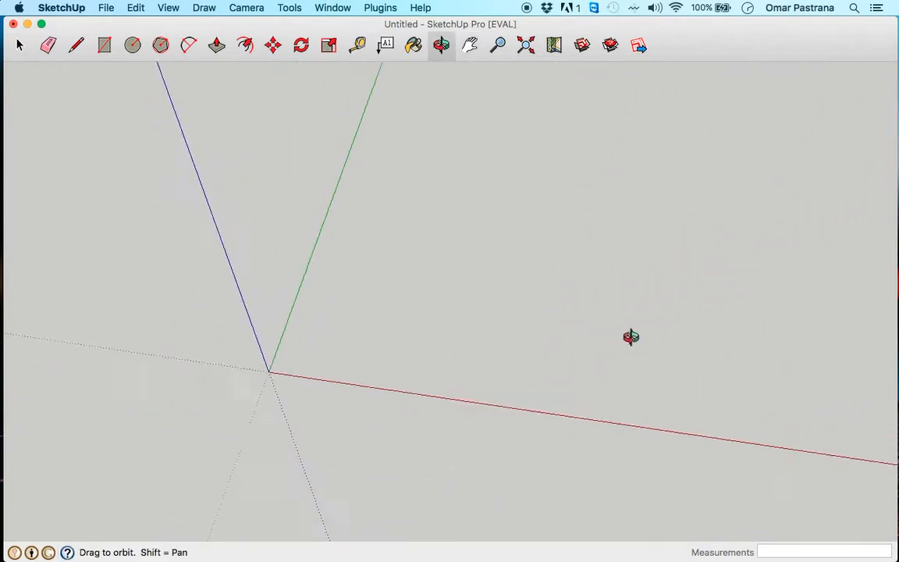
middle_drag(630, 337, 499, 262)
drag(634, 279, 513, 316)
middle_drag(581, 340, 593, 290)
drag(629, 285, 496, 415)
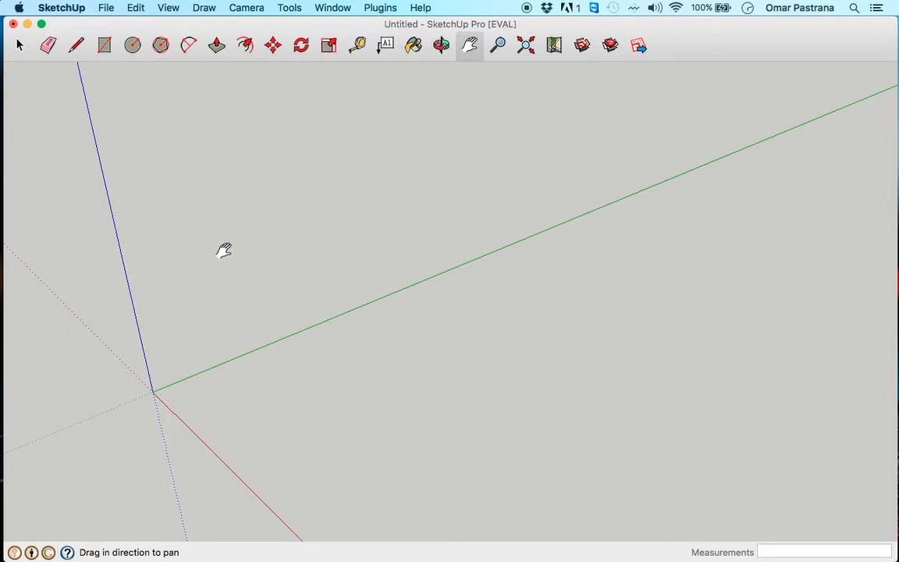
- Draw a 40 by 40 square on the ground plane with its first corner at the origin
click(105, 46)
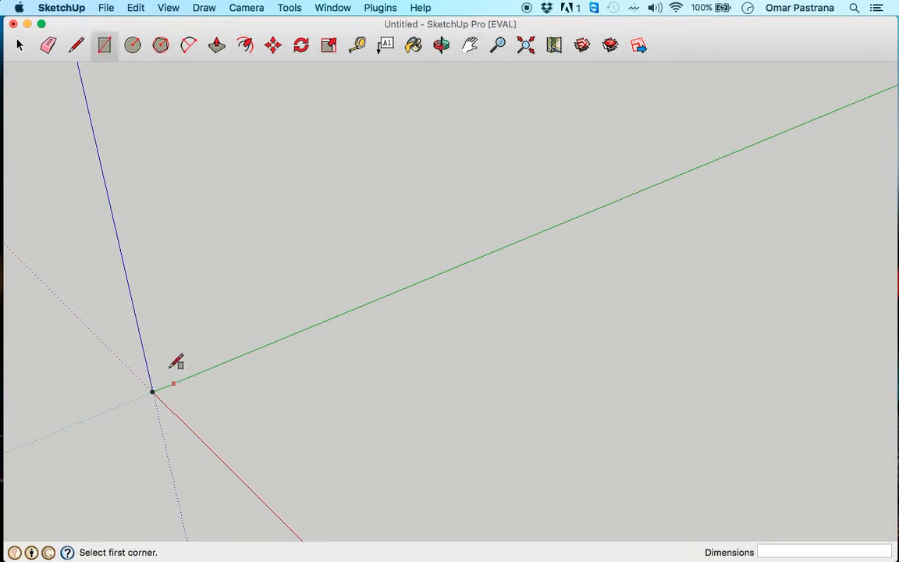
click(153, 391)
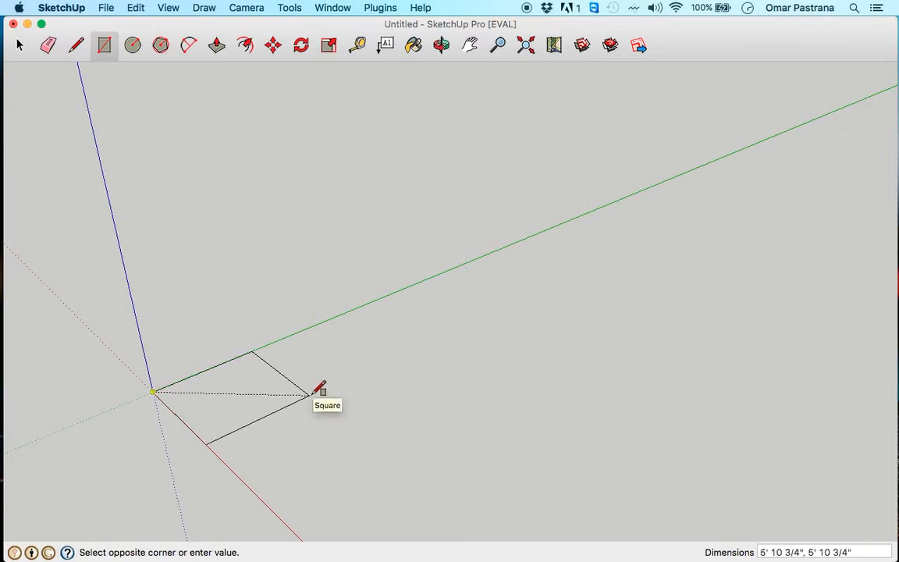
text(40,40)
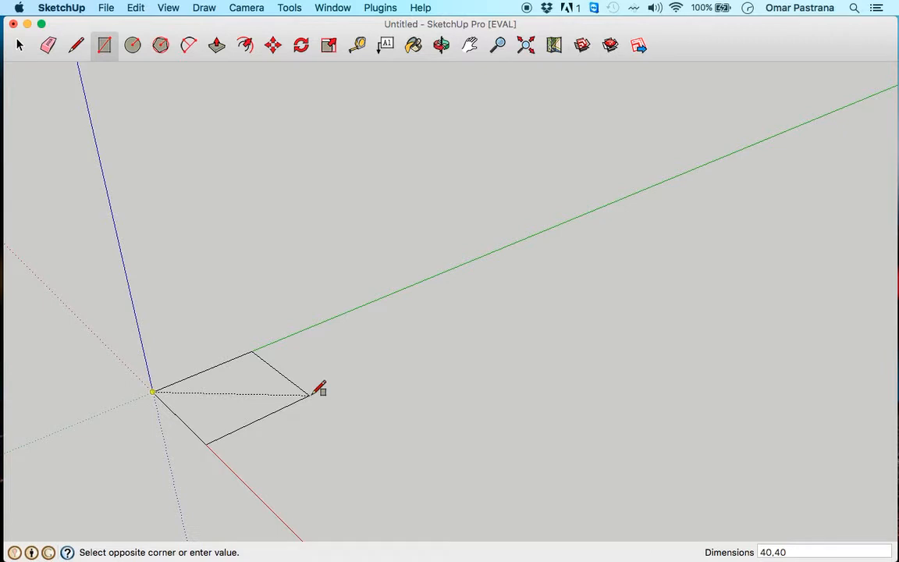
key(Return)
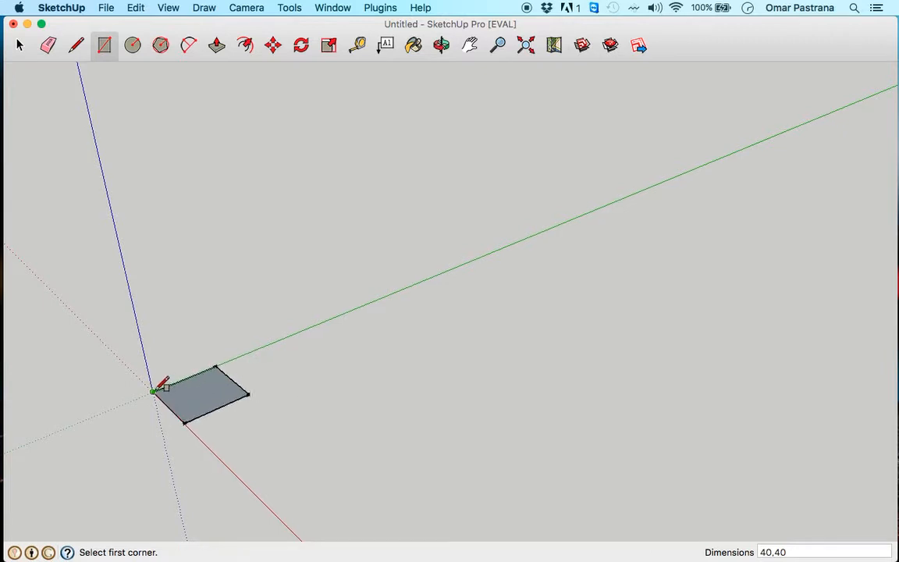
scroll(160, 387, up, 5)
scroll(160, 387, up, 1)
middle_drag(263, 404, 368, 347)
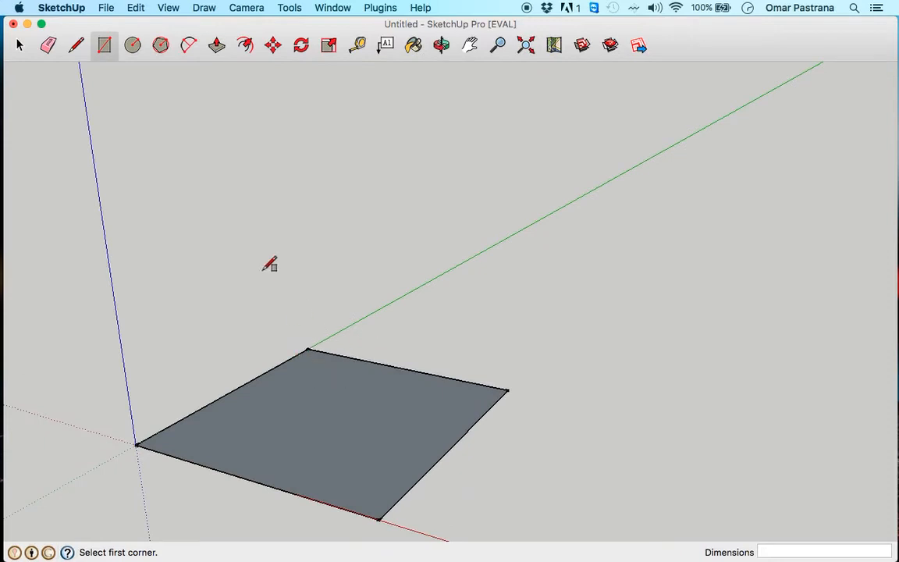
middle_drag(415, 398, 358, 377)
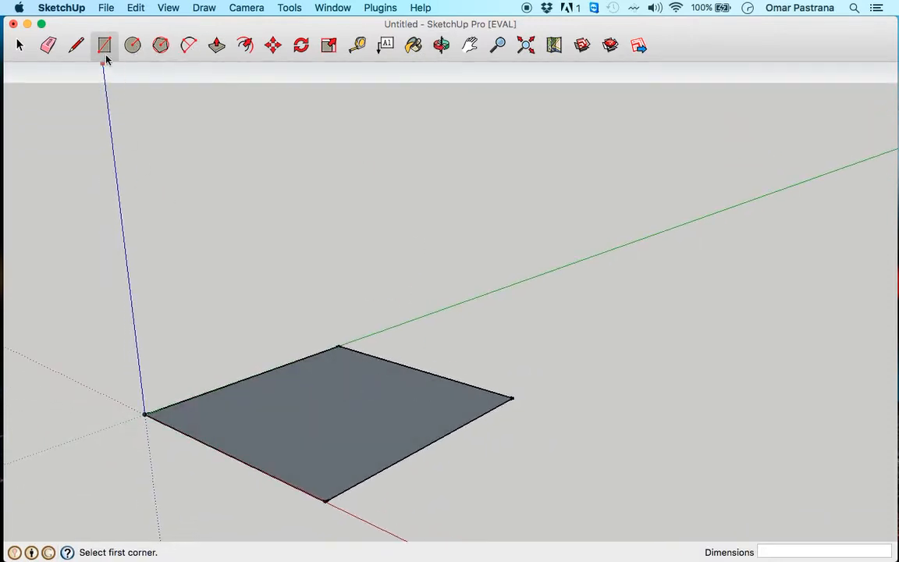
click(145, 414)
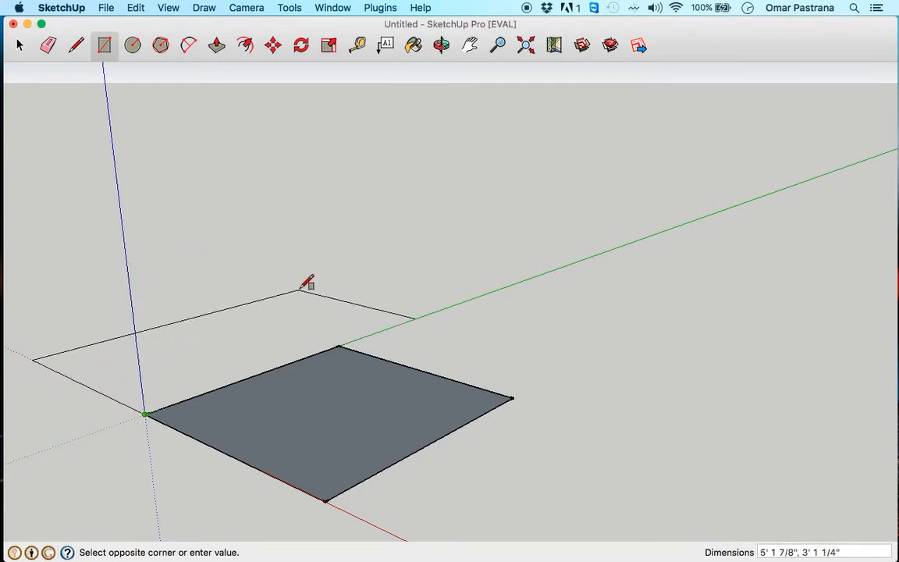
key(Escape)
middle_drag(283, 338, 388, 281)
- Draw a vertical face on the square's red-axis edge with lines 40 up the blue axis, 40 parallel to red, and down to the base corner
click(76, 46)
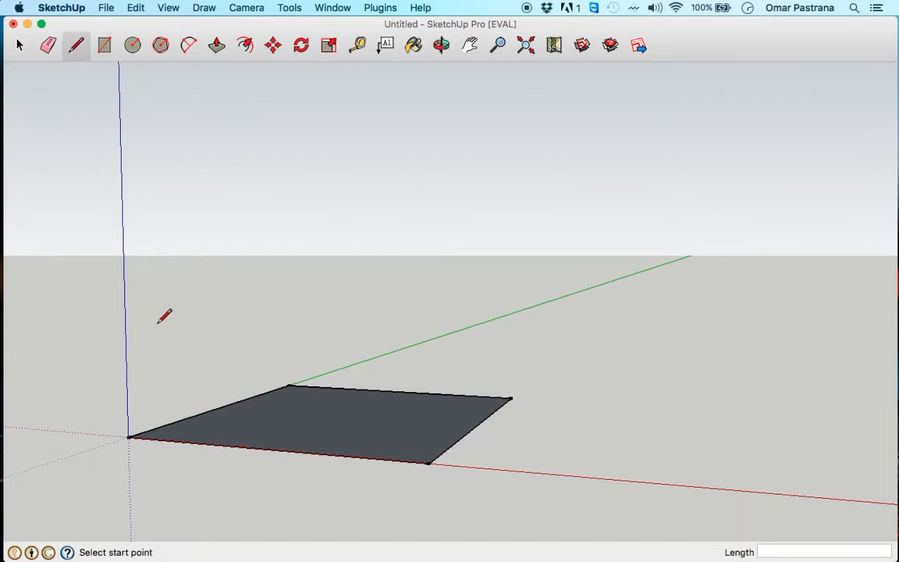
click(128, 437)
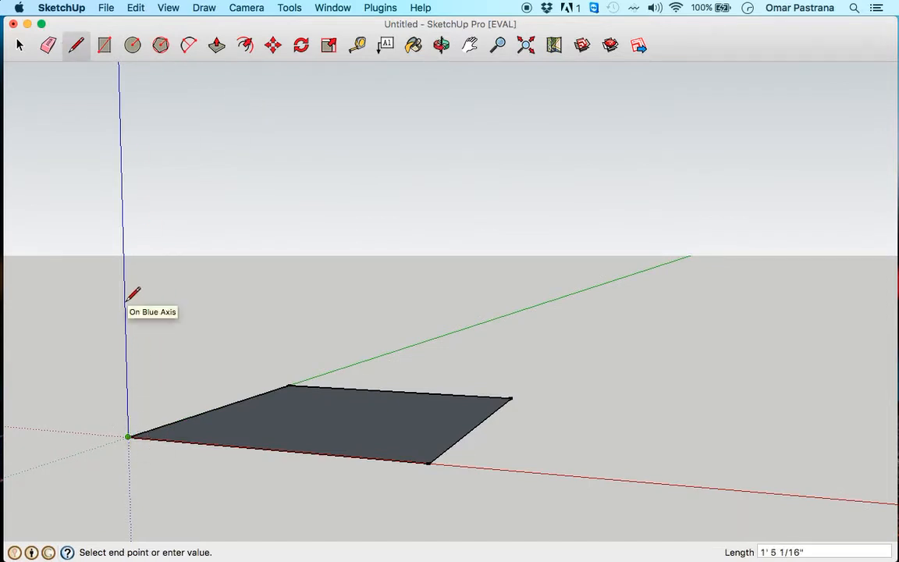
key(Return)
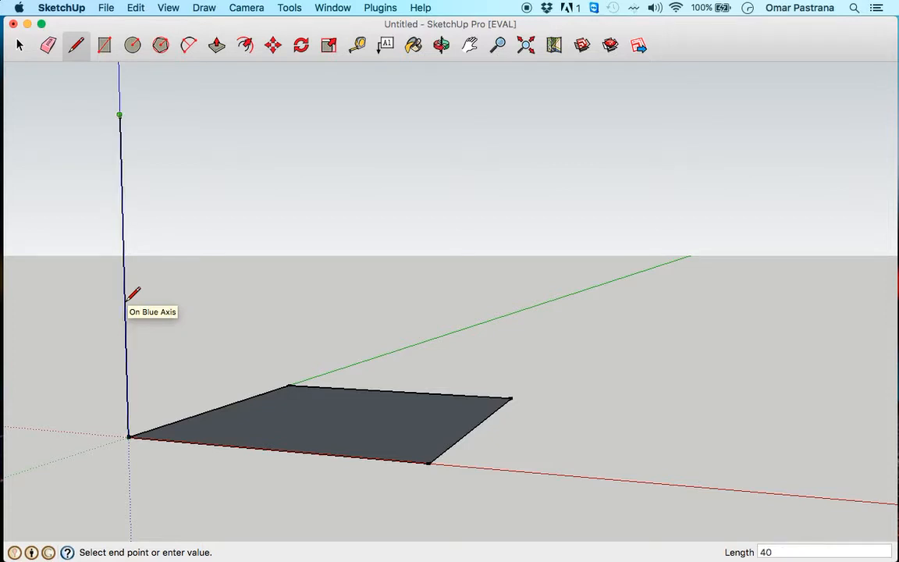
middle_drag(251, 178, 73, 225)
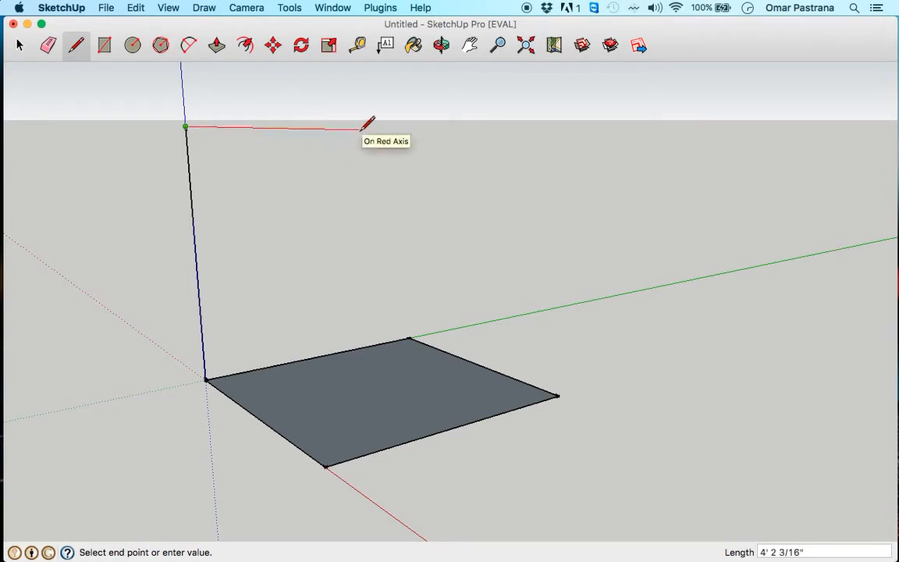
middle_drag(363, 129, 500, 239)
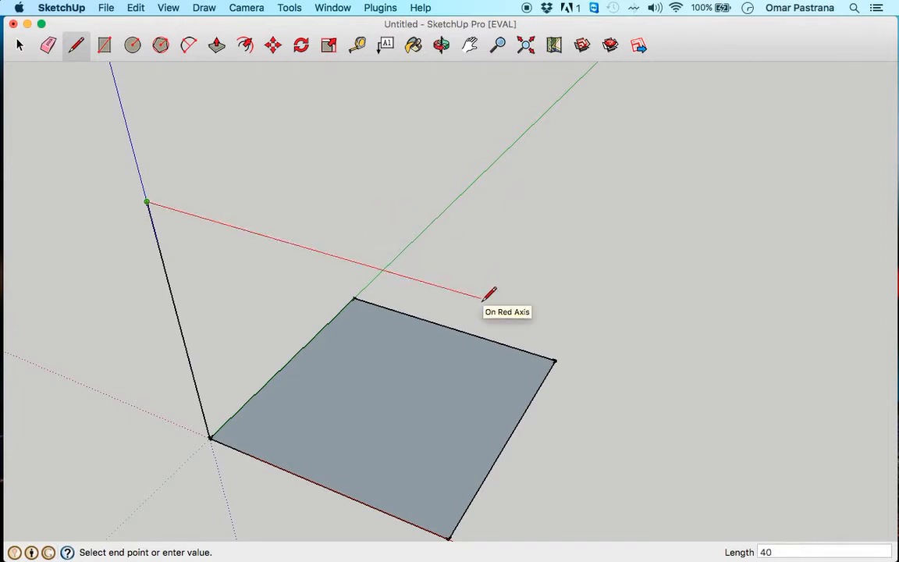
key(Return)
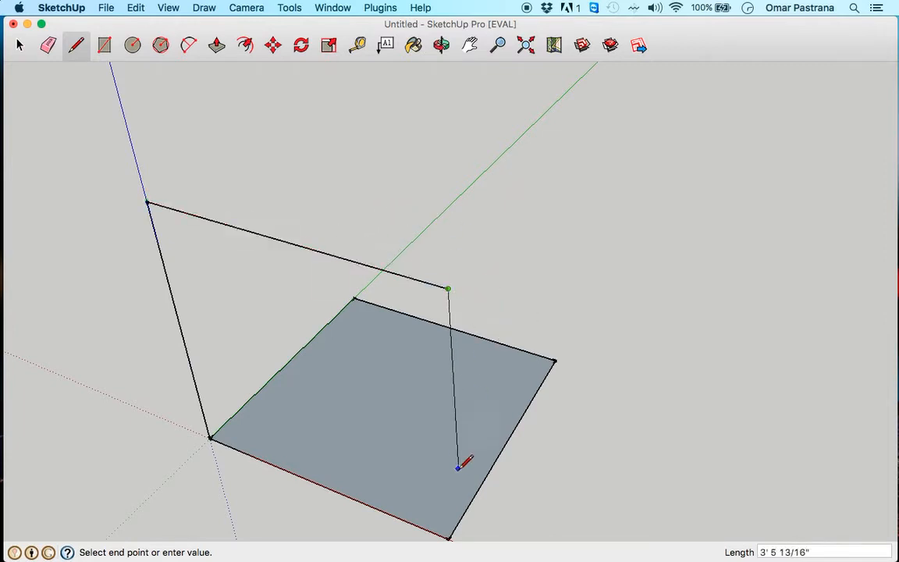
click(449, 538)
- Draw a second vertical face on the square's green-axis edge with a 40 line parallel to green and one down to the base corner
mouse_move(521, 468)
middle_down()
mouse_move(401, 397)
mouse_move(177, 341)
mouse_move(311, 311)
middle_up()
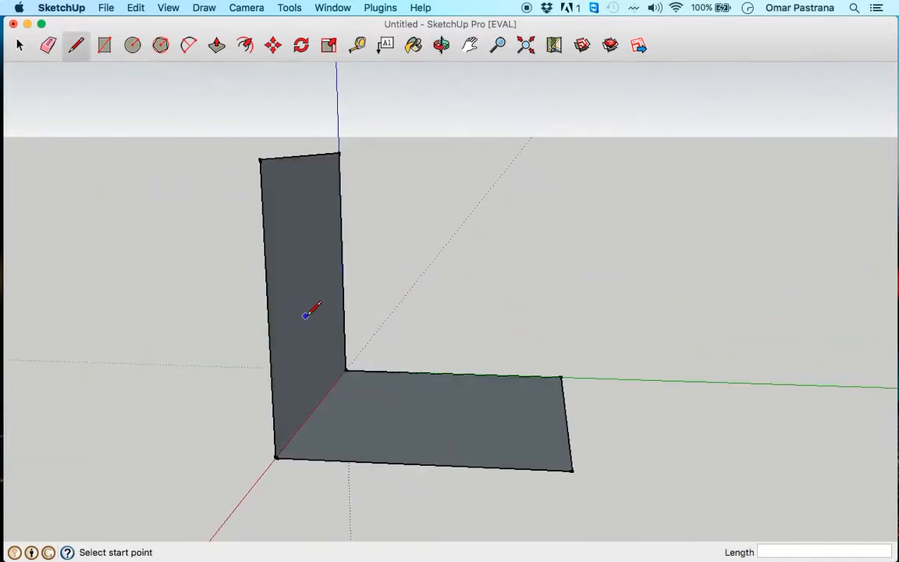
mouse_move(390, 323)
middle_down()
mouse_move(391, 372)
mouse_move(227, 391)
mouse_move(304, 398)
middle_up()
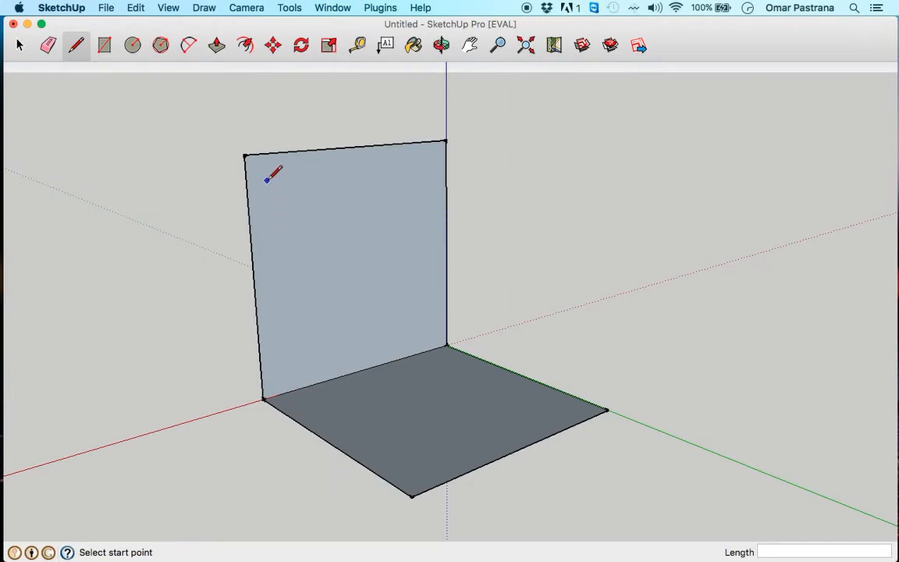
mouse_move(445, 377)
middle_down()
mouse_move(616, 292)
mouse_move(582, 403)
middle_up()
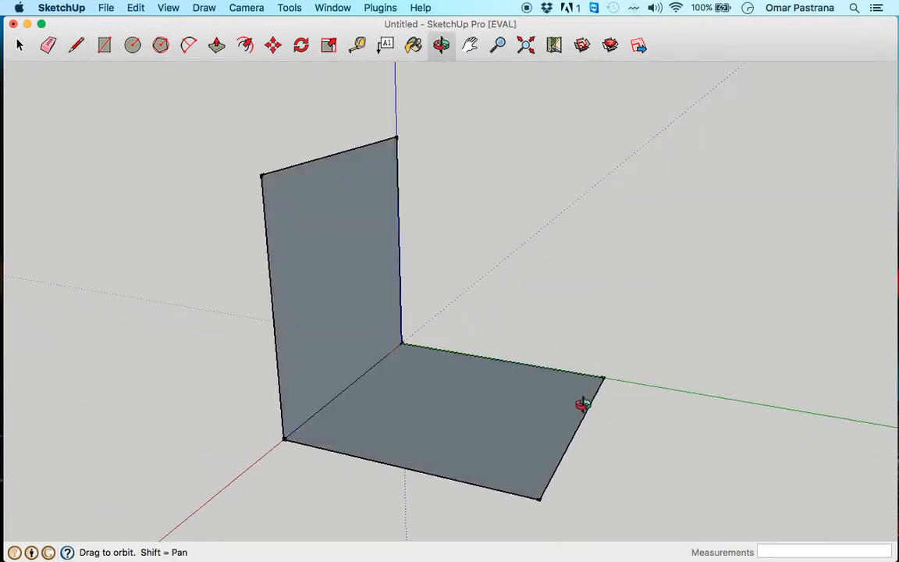
click(401, 136)
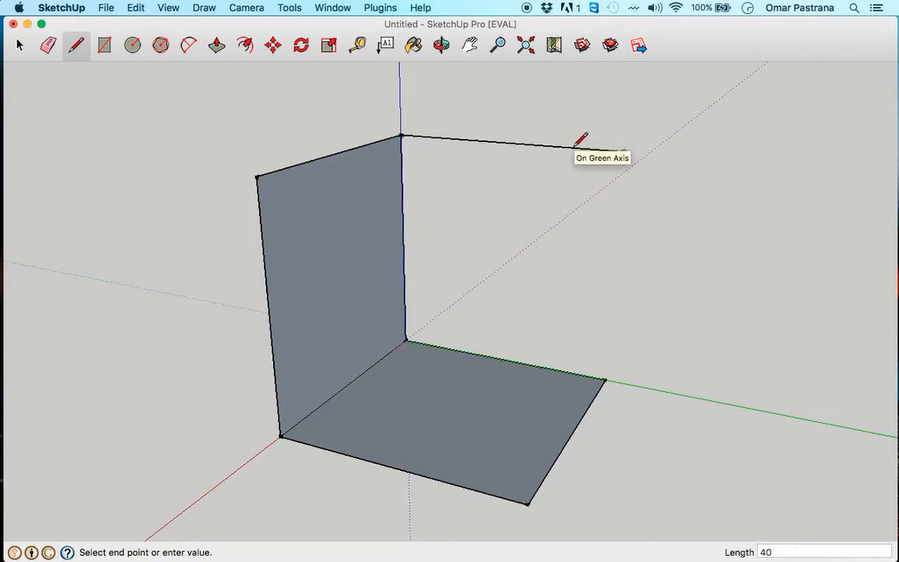
click(624, 152)
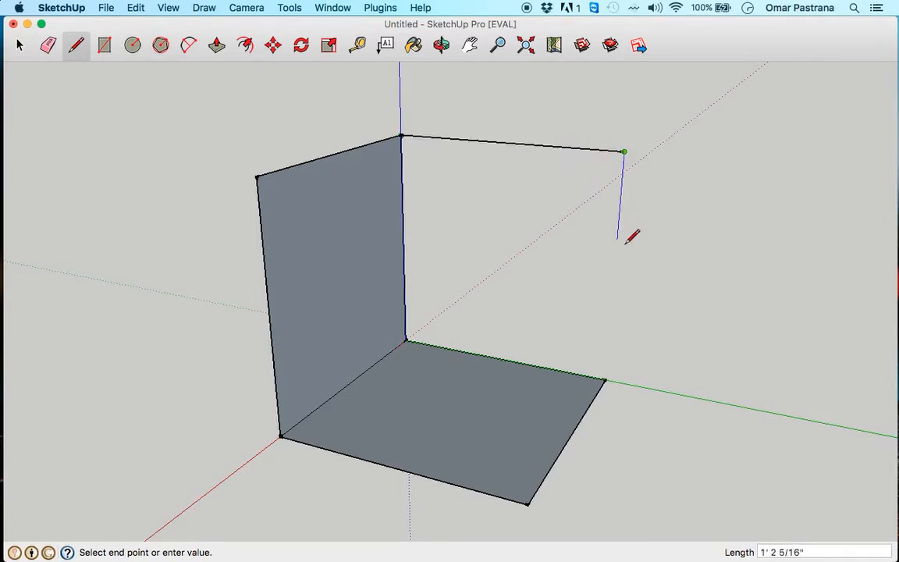
click(606, 379)
- Close the cube with a 40 top edge parallel to red, a line joining the upper corners, and the last vertical edge
middle_drag(461, 295, 627, 344)
click(584, 131)
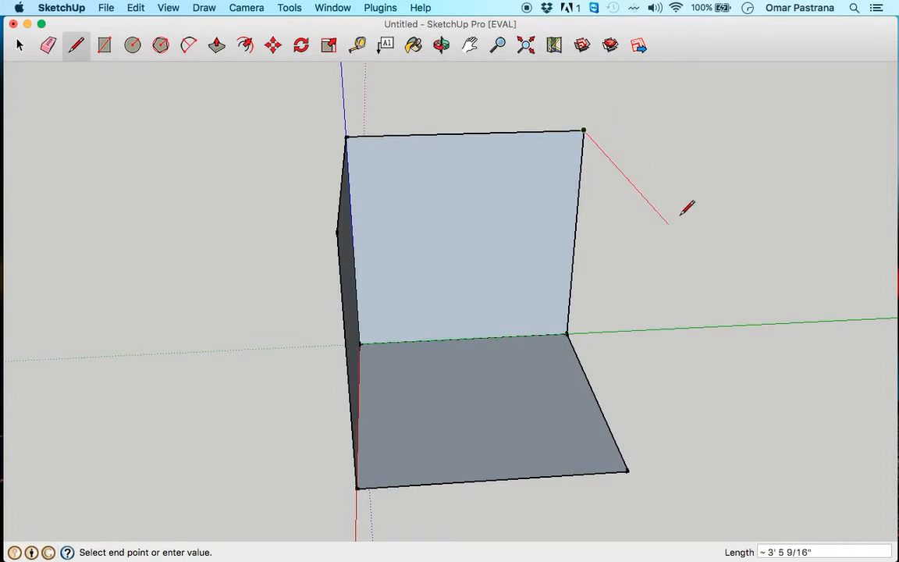
text(4)
key(Return)
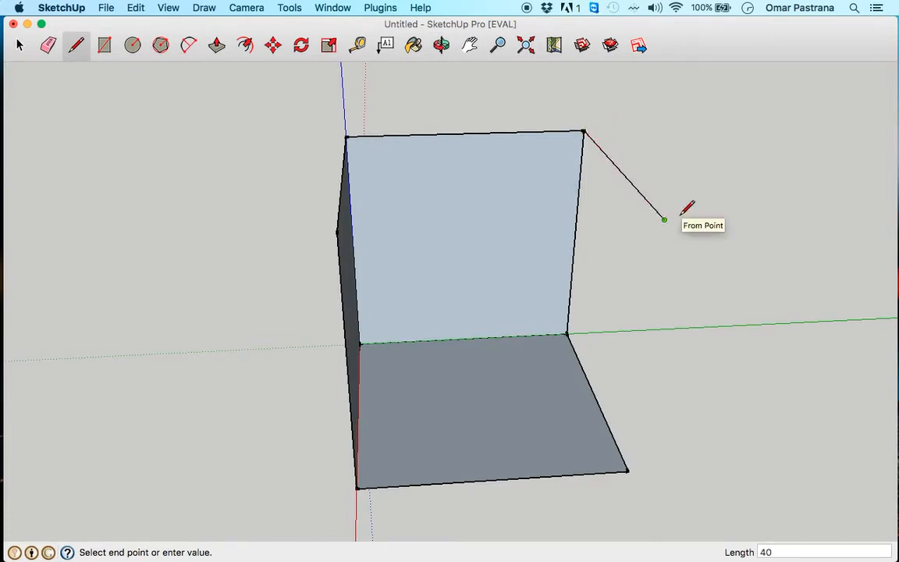
click(337, 231)
click(664, 219)
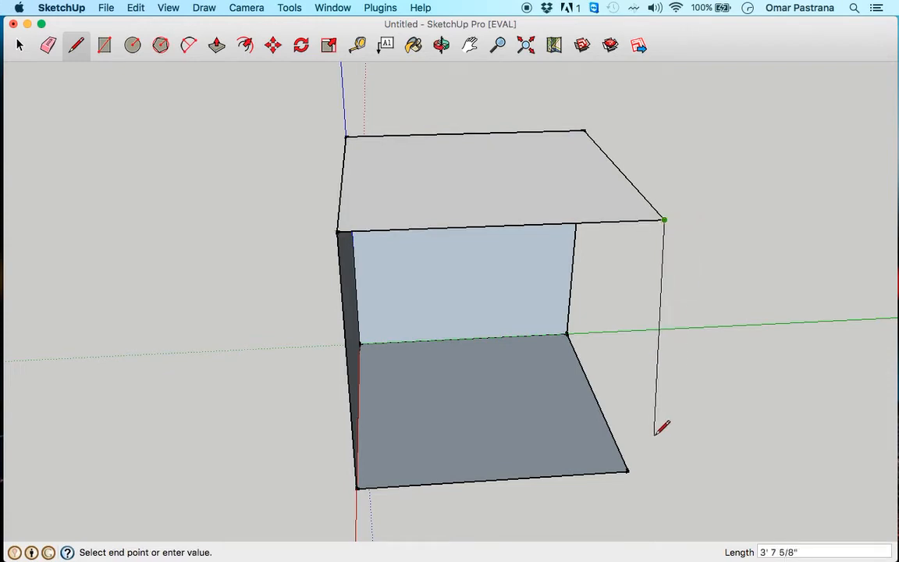
click(628, 471)
mouse_move(769, 362)
middle_down()
mouse_move(600, 321)
mouse_move(278, 285)
mouse_move(674, 355)
mouse_move(896, 360)
middle_up()
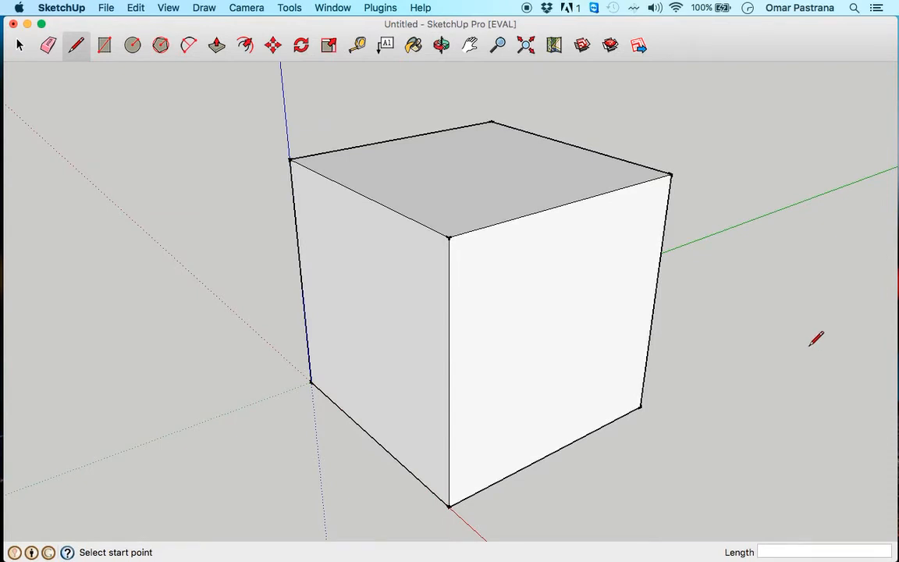
- Undo all the line-drawn cube edges and faces back to the flat base square
key(super+z)
key(super+z)
key(super+z)
key(super+z)
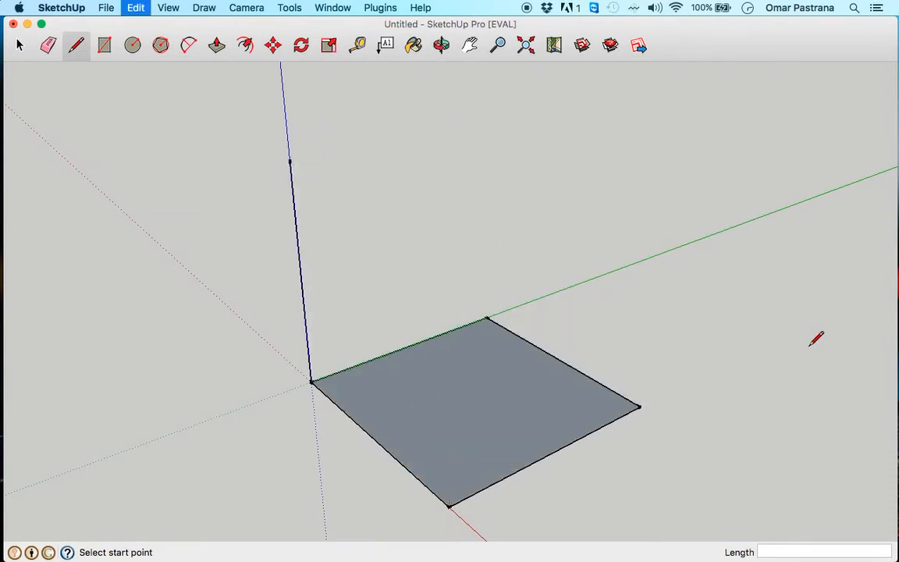
key(super+z)
key(space)
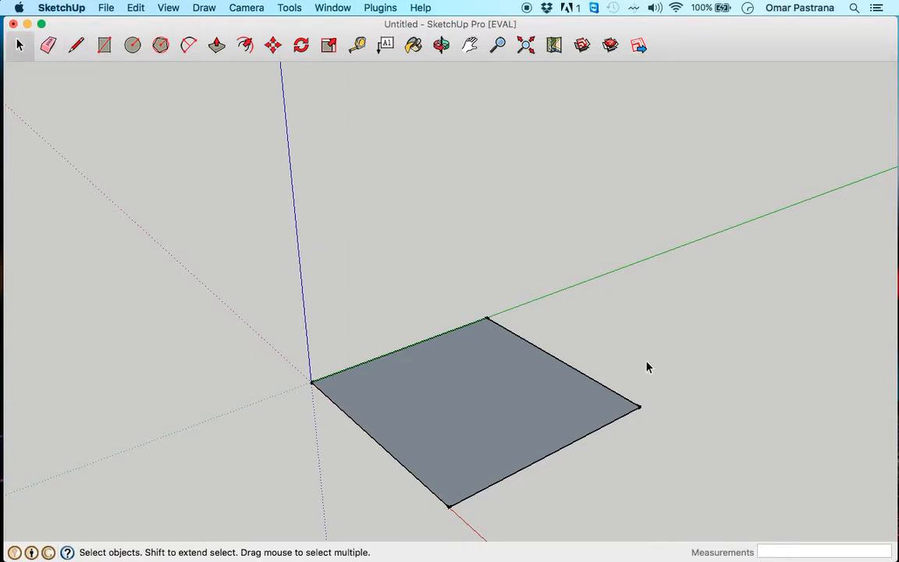
- Select the base square's face together with its bounding edges and clear the selection
middle_drag(646, 366, 530, 397)
double_click(530, 396)
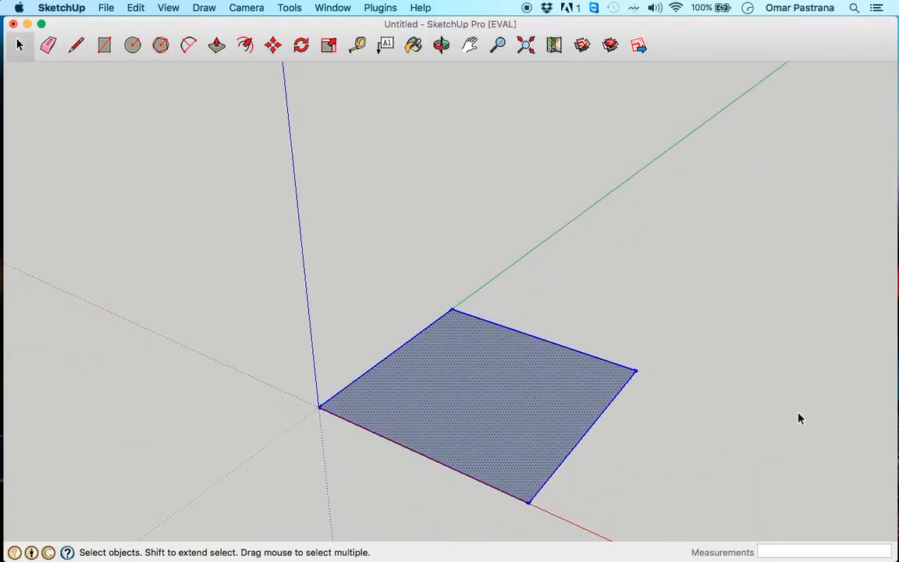
middle_drag(751, 380, 734, 389)
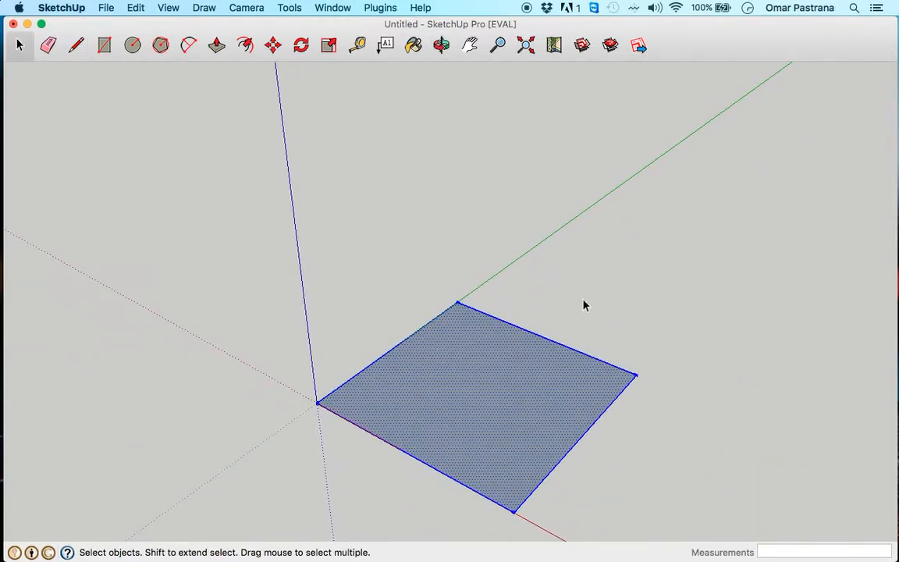
click(554, 331)
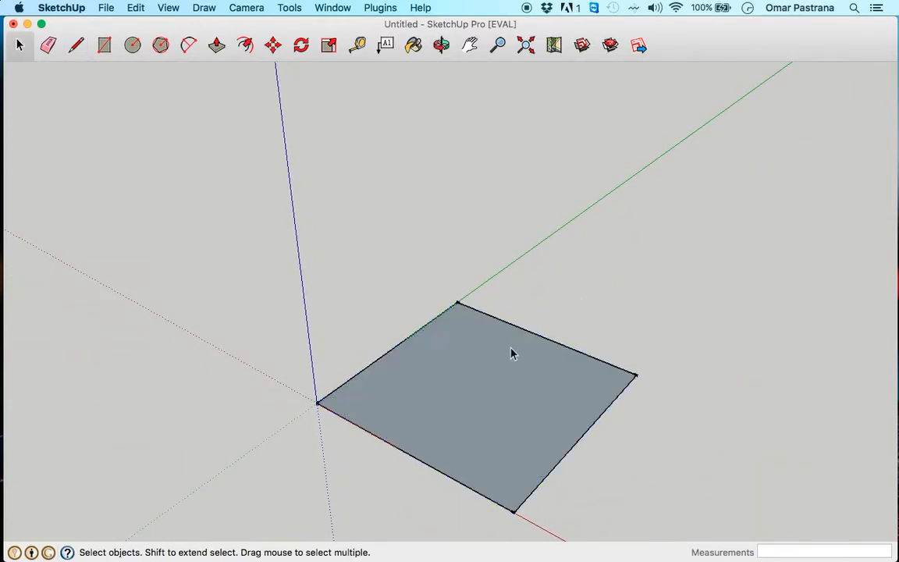
- Push/Pull the base square's face up 40 to form the cube
click(217, 46)
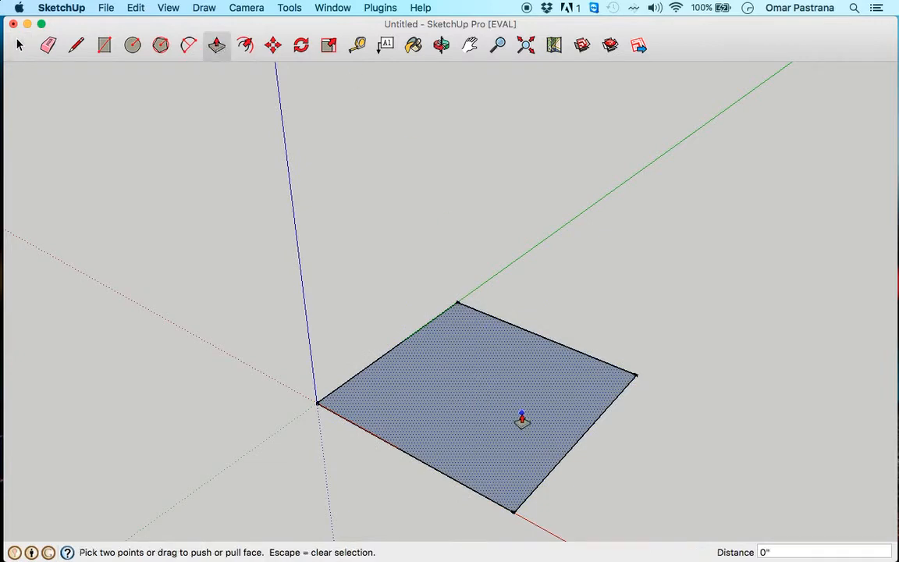
drag(519, 419, 527, 307)
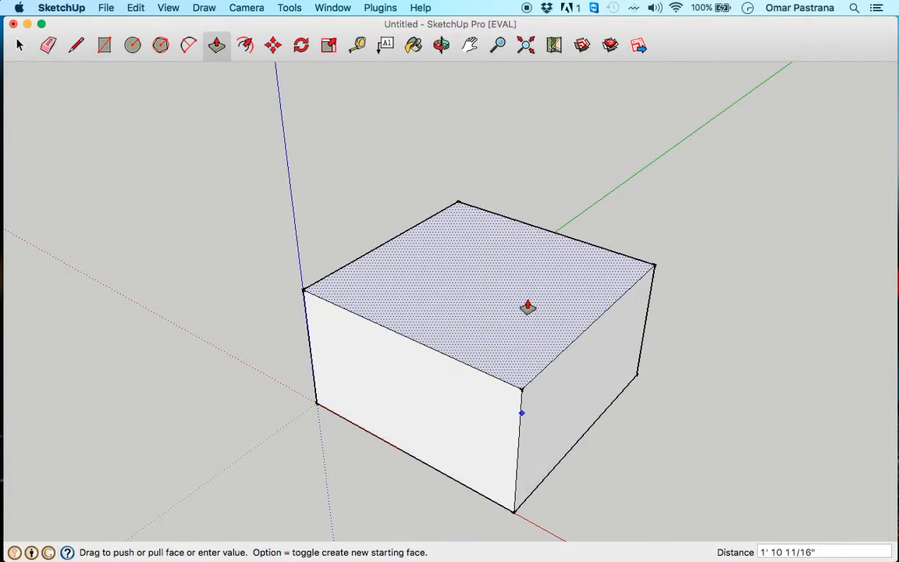
drag(527, 306, 546, 235)
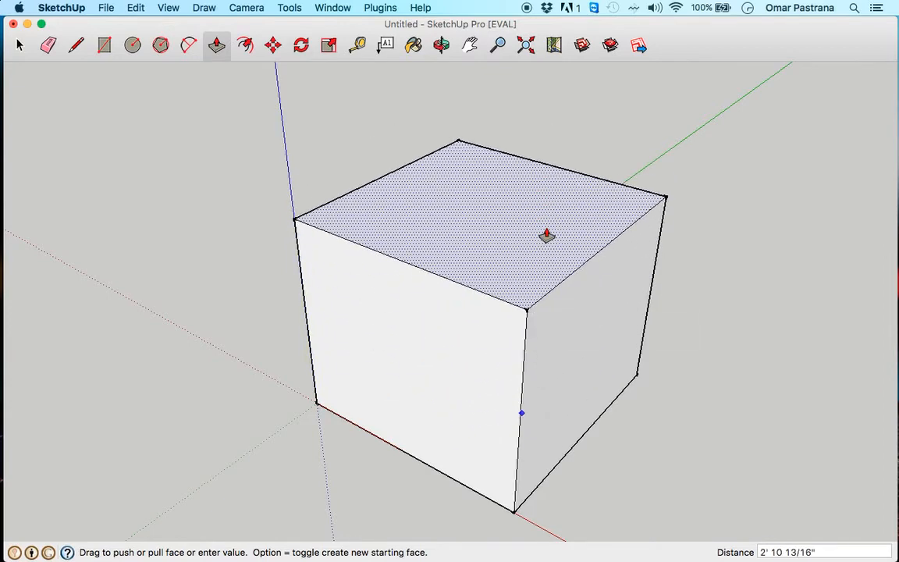
text(40)
key(Return)
key(space)
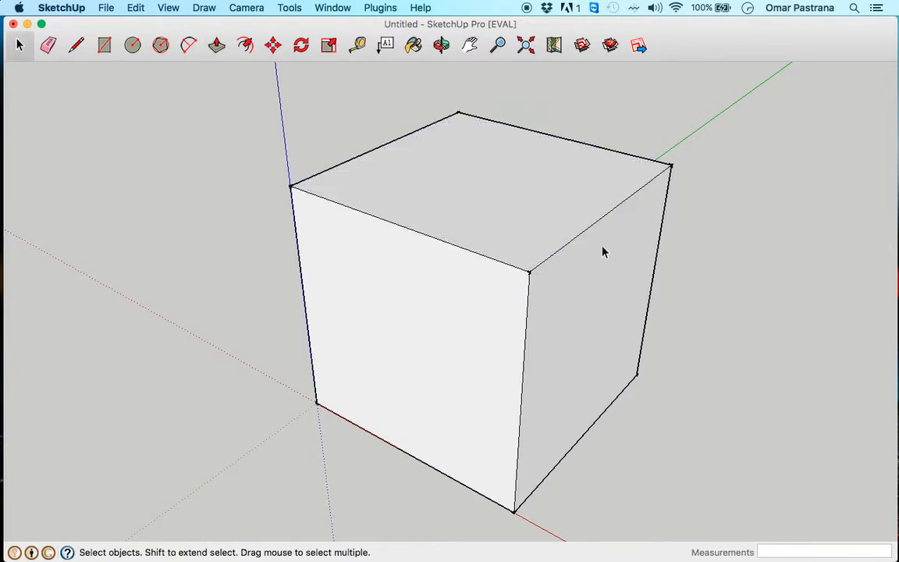
- Examine the extruded cube from different sides and distances
middle_drag(602, 250, 618, 360)
scroll(497, 315, down, 5)
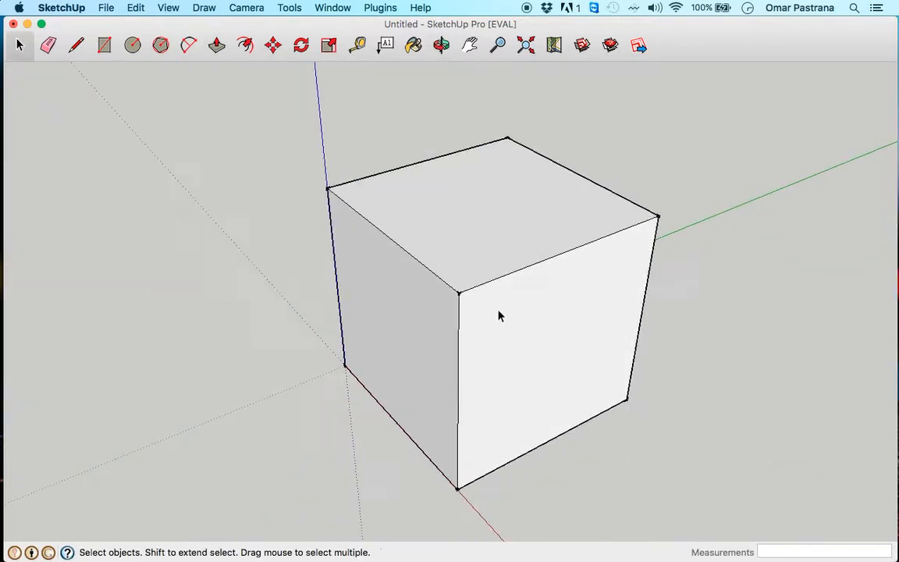
middle_drag(489, 307, 501, 256)
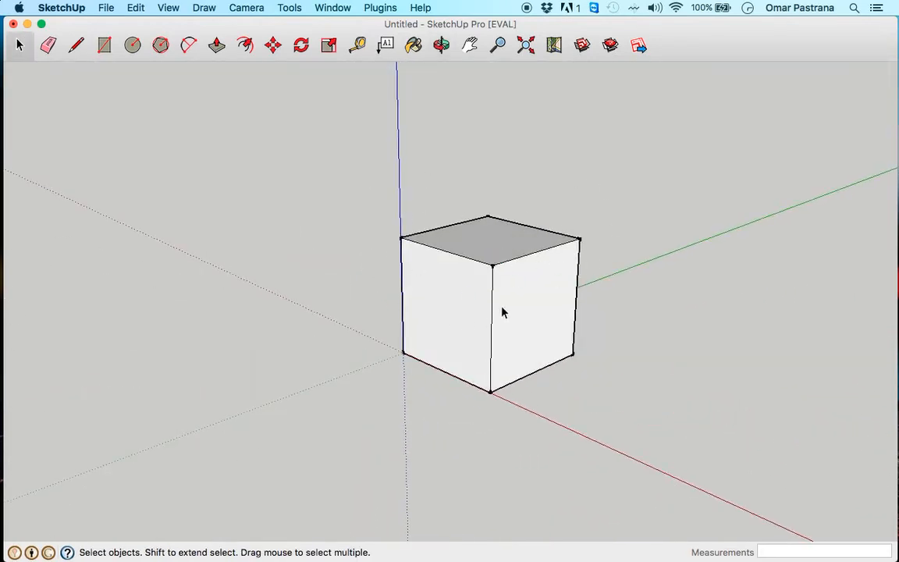
middle_drag(502, 312, 524, 293)
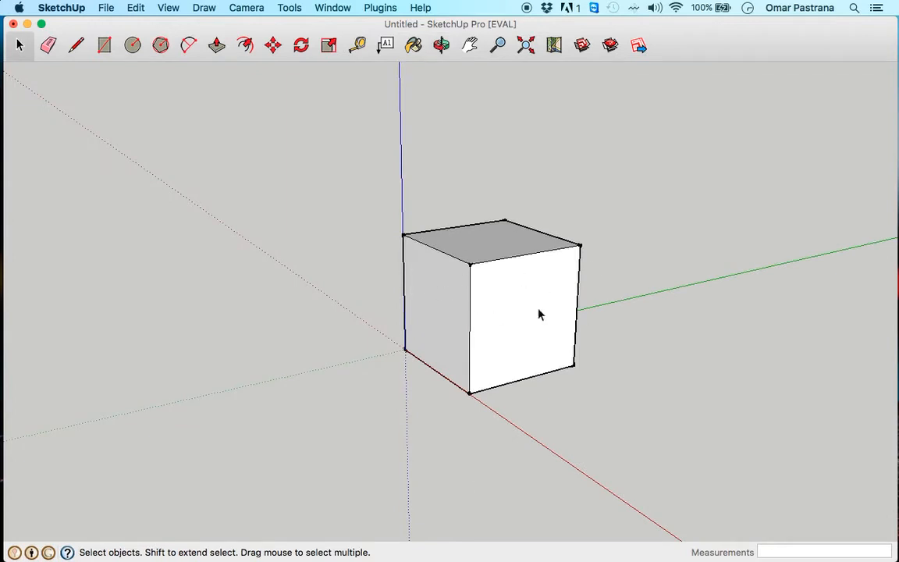
scroll(389, 291, down, 3)
middle_drag(464, 307, 648, 343)
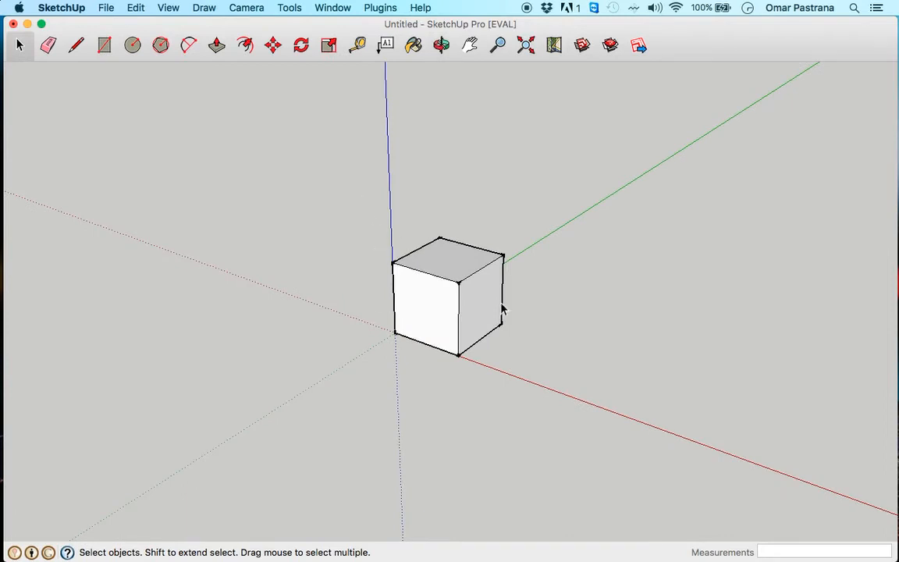
middle_drag(501, 309, 522, 337)
- Draw a 40 by 40 square on the ground beside the cube, next to the solid red axis
middle_drag(401, 315, 638, 369)
scroll(636, 368, up, 3)
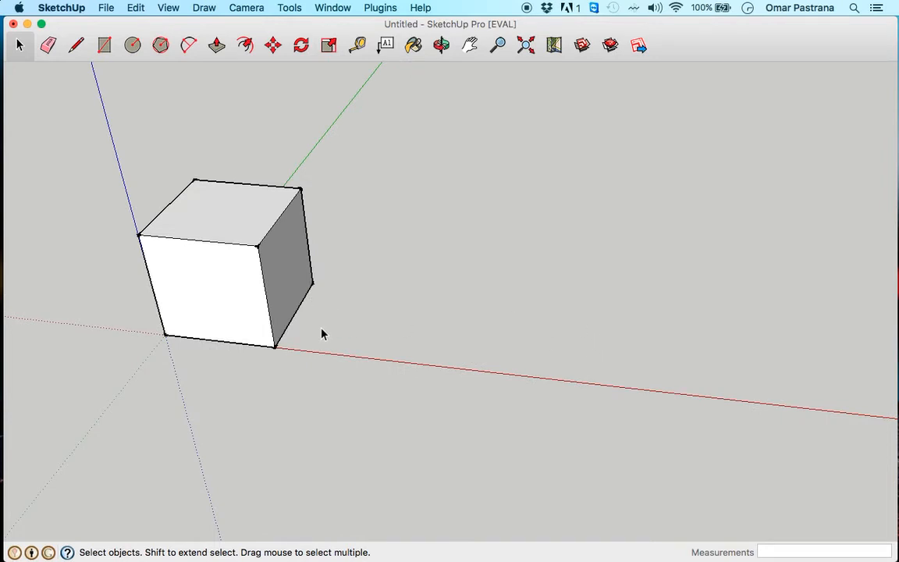
middle_drag(269, 335, 381, 366)
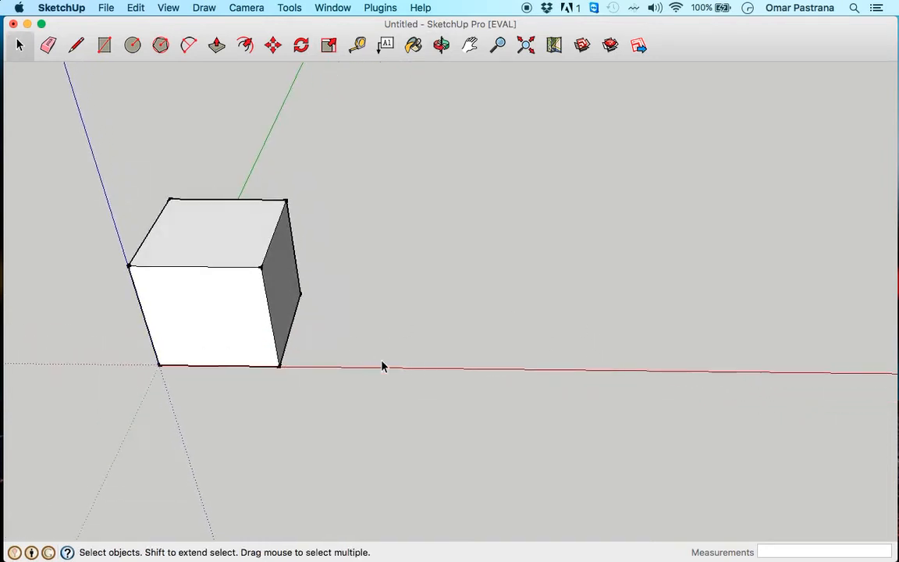
key(r)
click(370, 362)
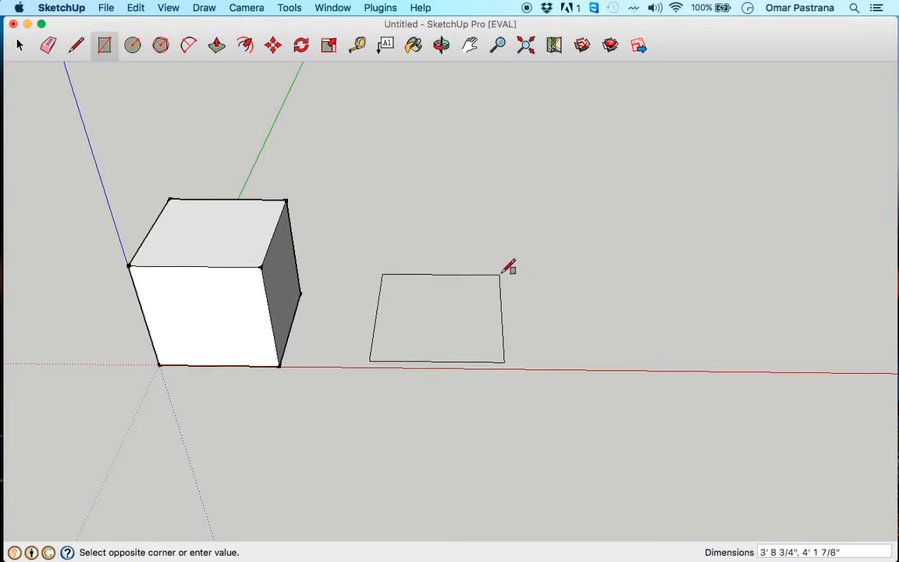
text(40,40)
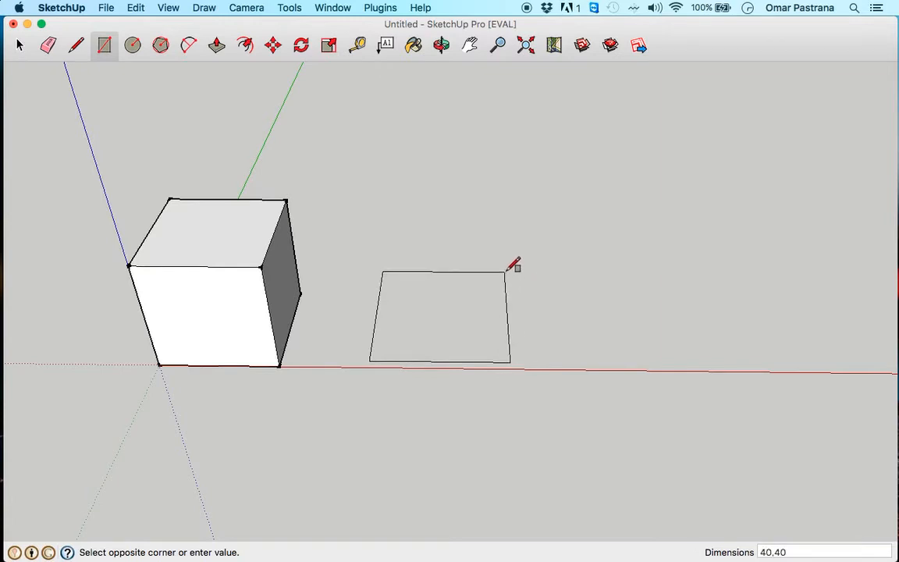
key(Return)
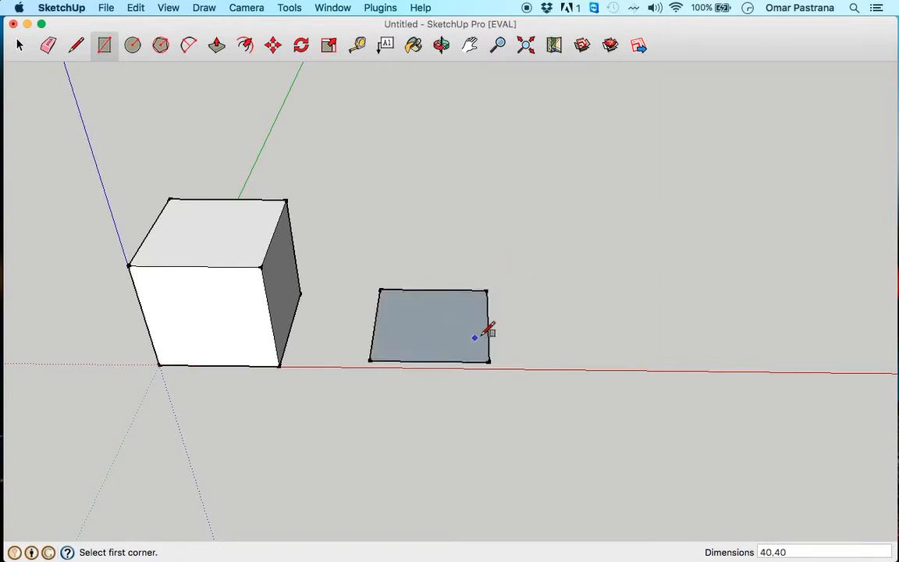
- Place two guide lines 20 in from the new square's back edge and cube-side edge, crossing at its centre
middle_drag(477, 334, 387, 285)
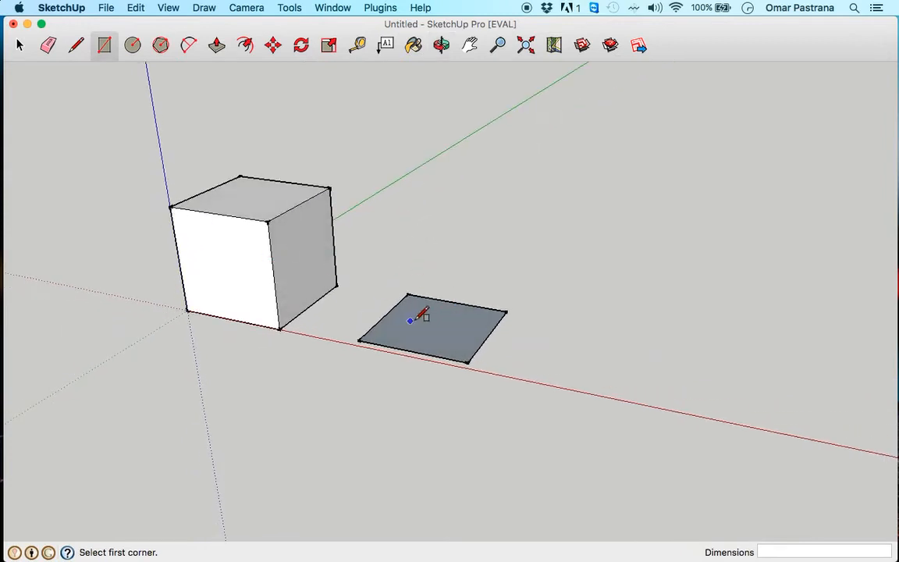
scroll(421, 305, up, 3)
scroll(428, 301, up, 2)
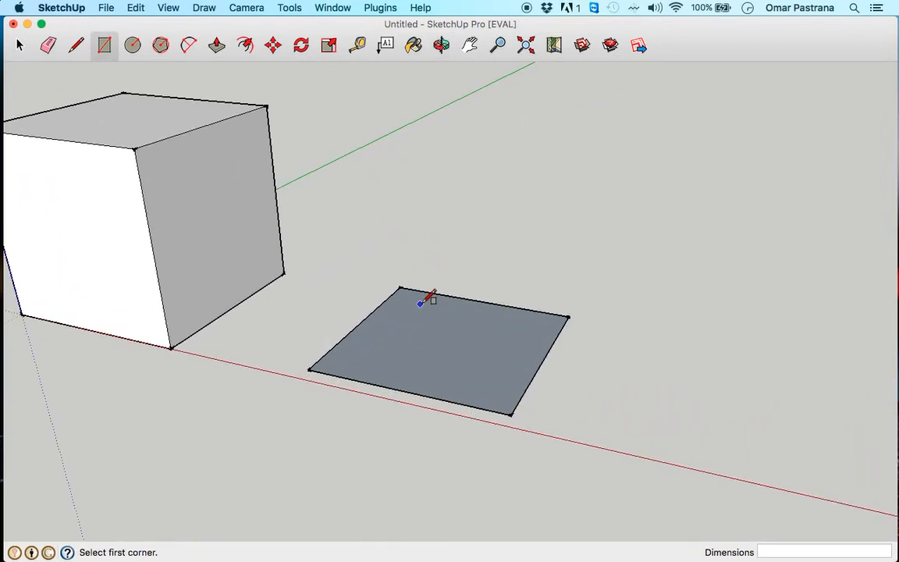
click(77, 45)
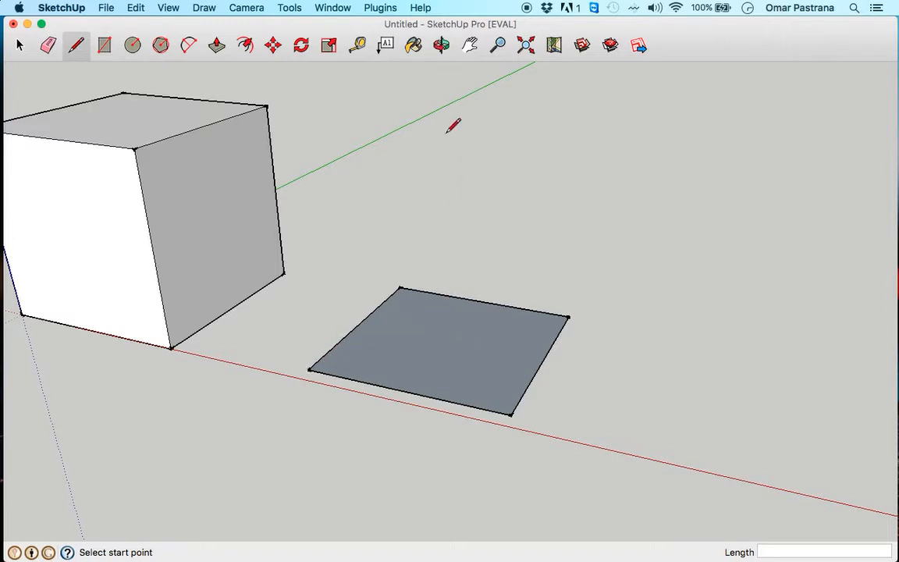
click(359, 45)
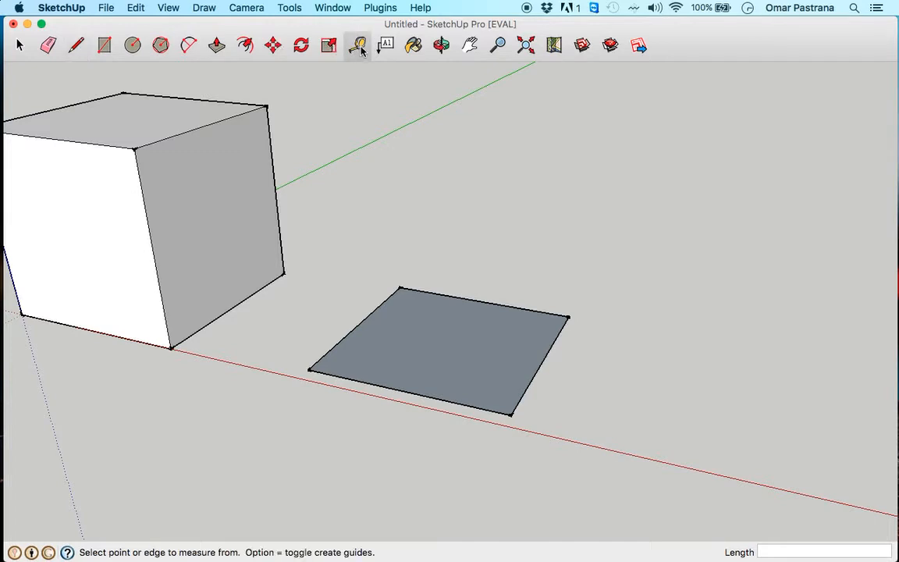
click(481, 301)
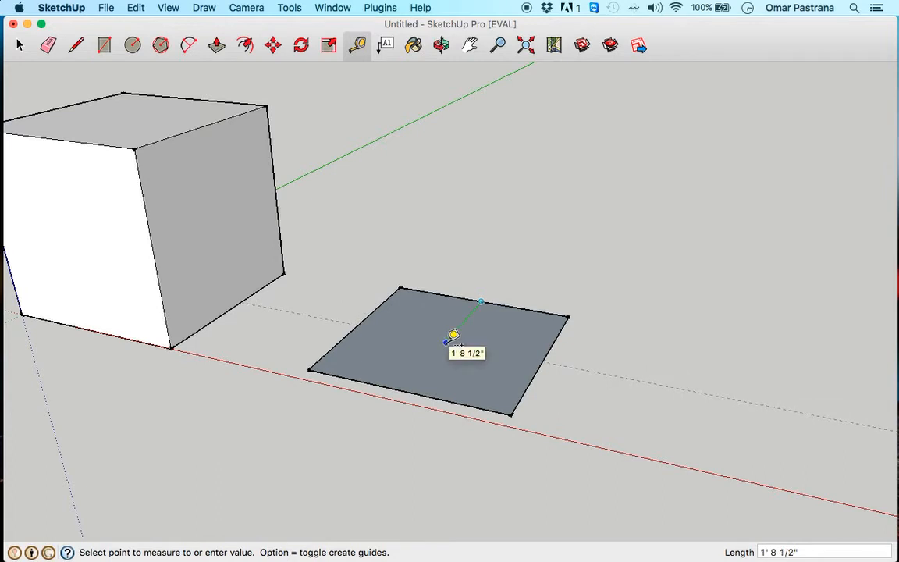
text(20)
key(Return)
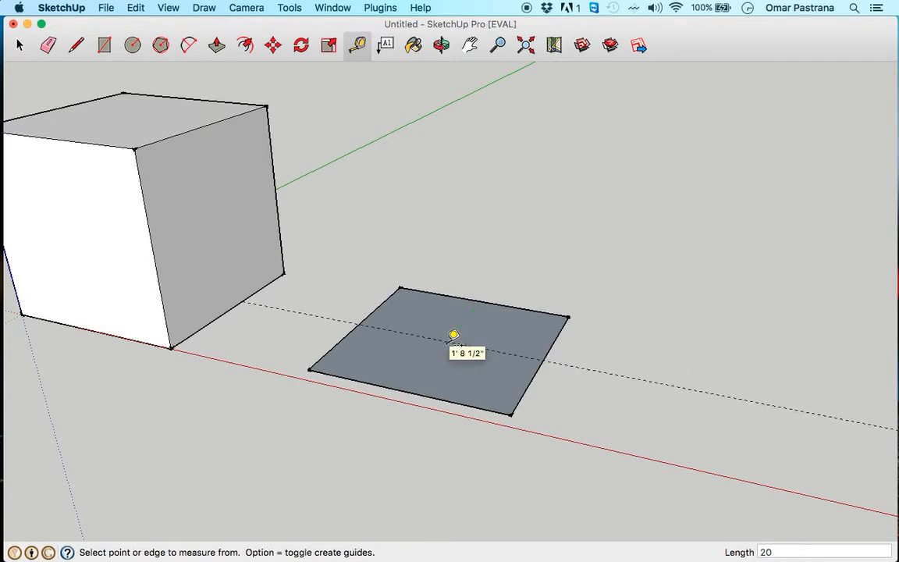
click(343, 340)
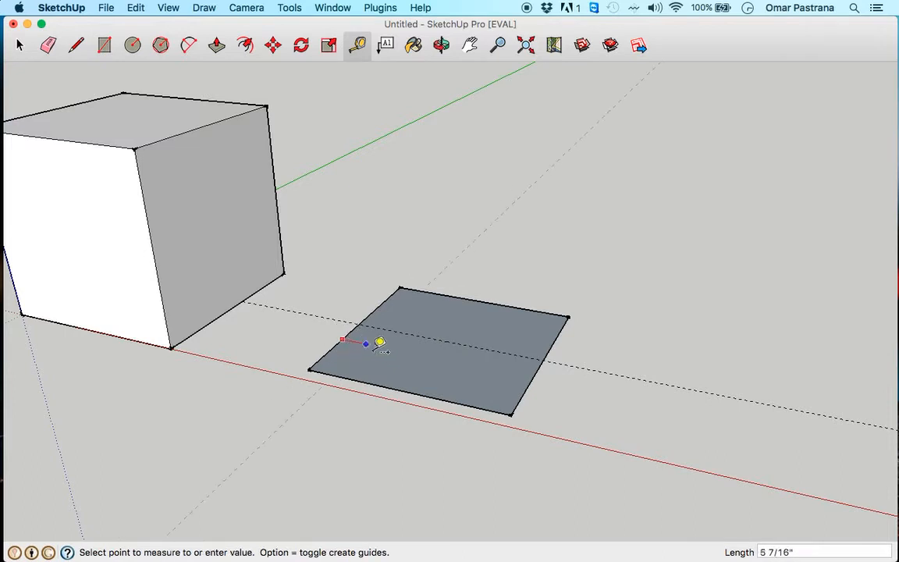
text(20)
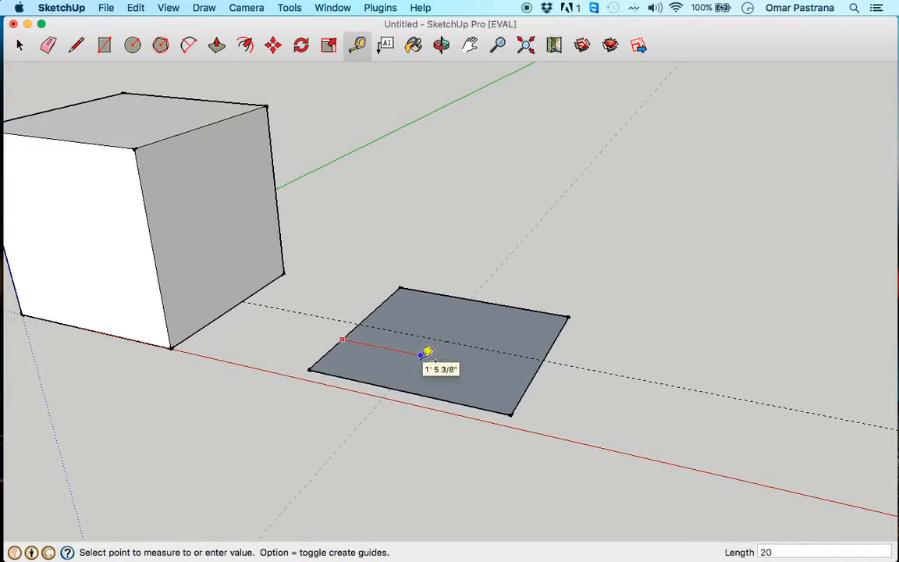
key(Return)
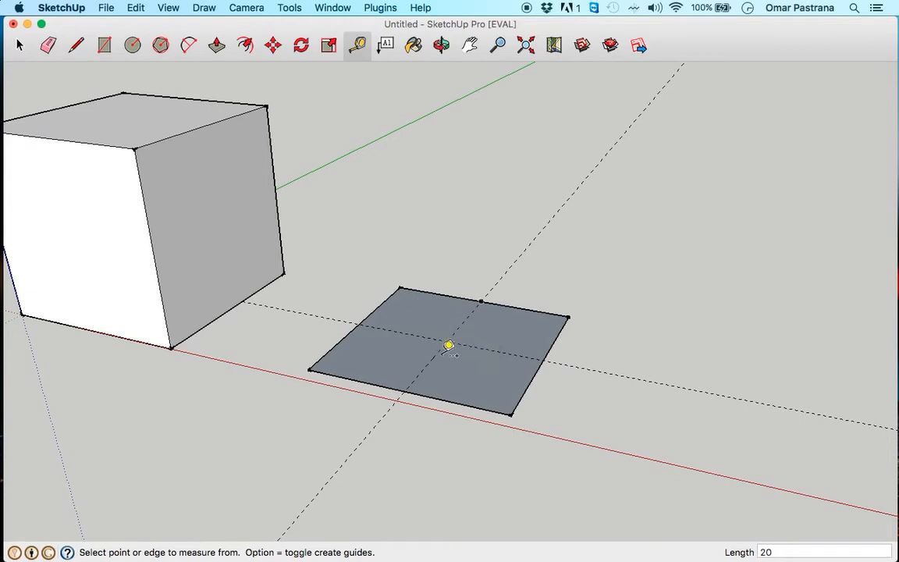
- Draw a vertical line 40 high along the blue axis direction from the guide intersection at the square's centre
middle_drag(449, 344, 552, 359)
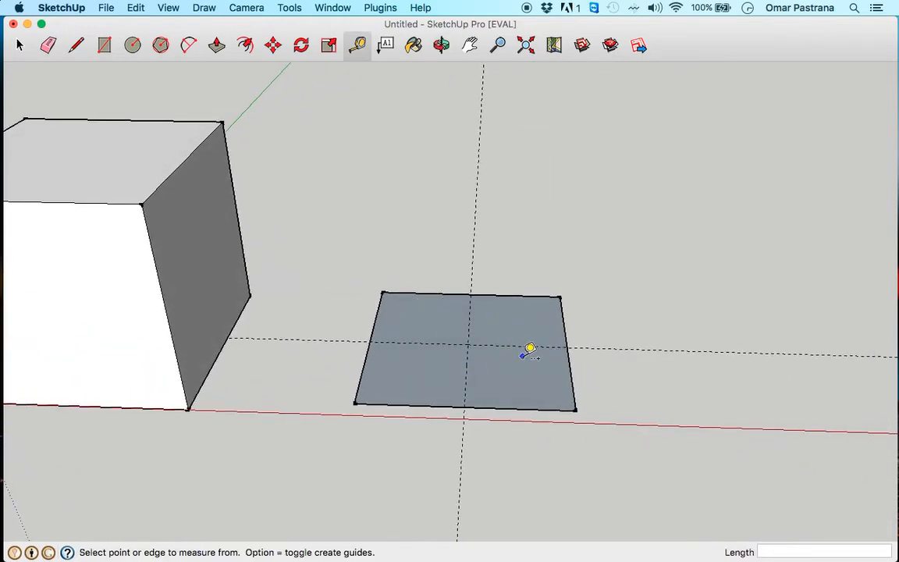
click(76, 47)
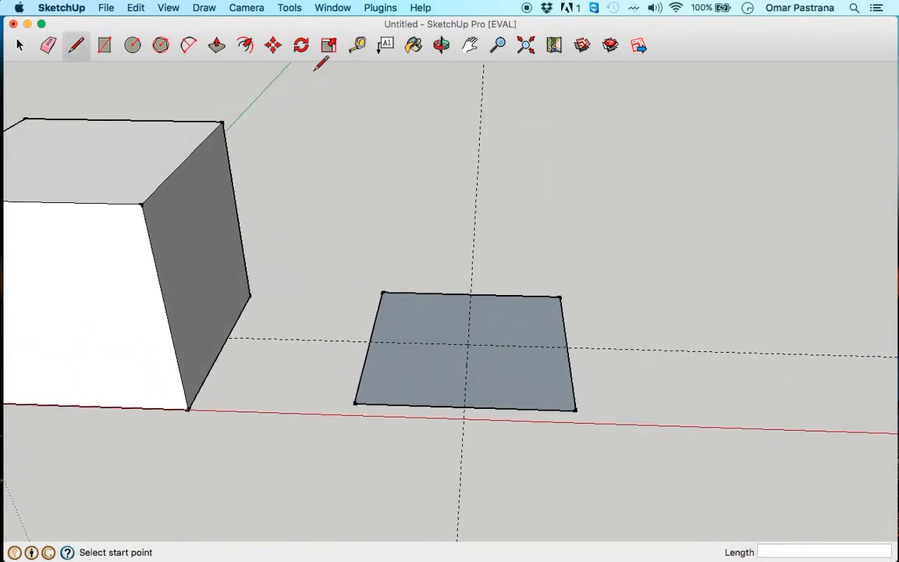
click(467, 343)
mouse_move(465, 255)
middle_down()
mouse_move(392, 198)
mouse_move(399, 176)
middle_up()
mouse_move(466, 241)
middle_down()
mouse_move(422, 209)
mouse_move(437, 209)
middle_up()
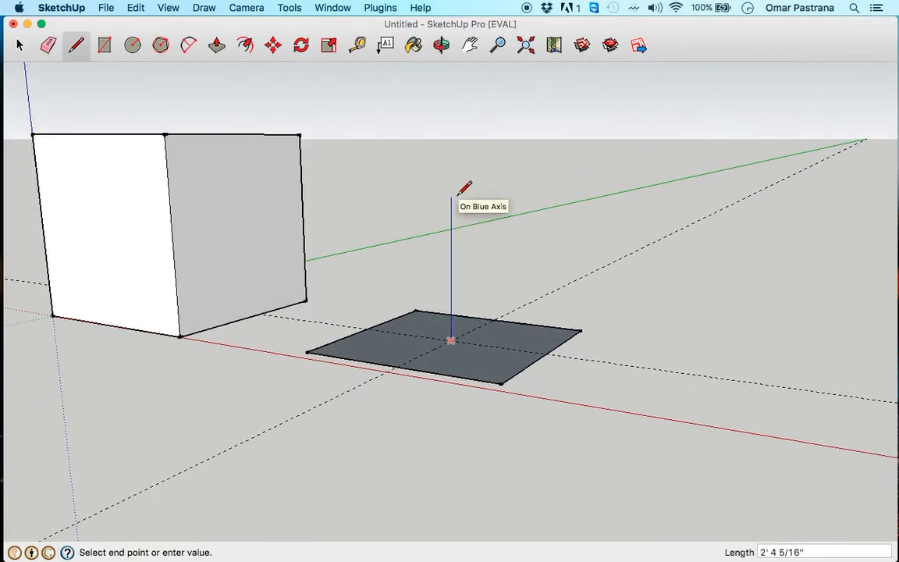
text(40)
key(Return)
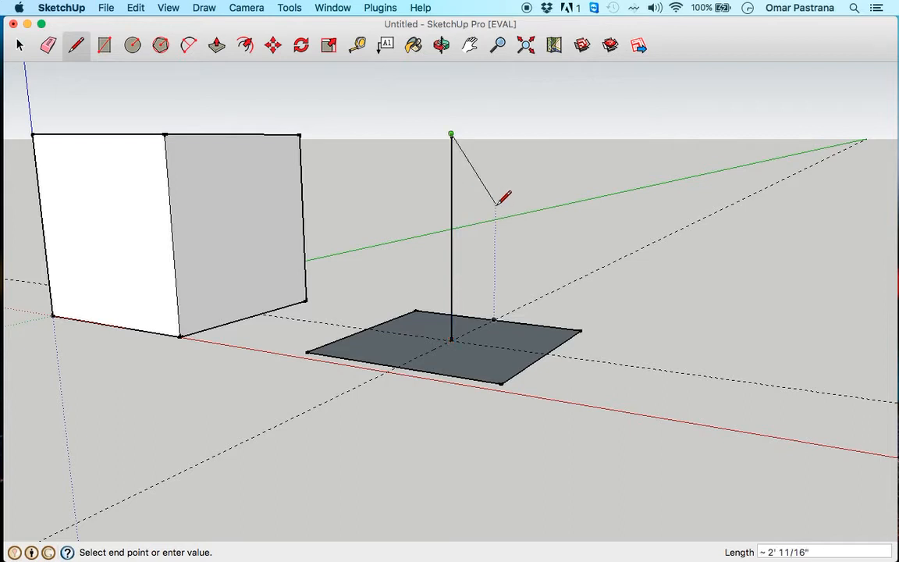
mouse_move(504, 203)
middle_down()
mouse_move(564, 235)
mouse_move(530, 279)
mouse_move(469, 274)
mouse_move(450, 163)
middle_up()
key(space)
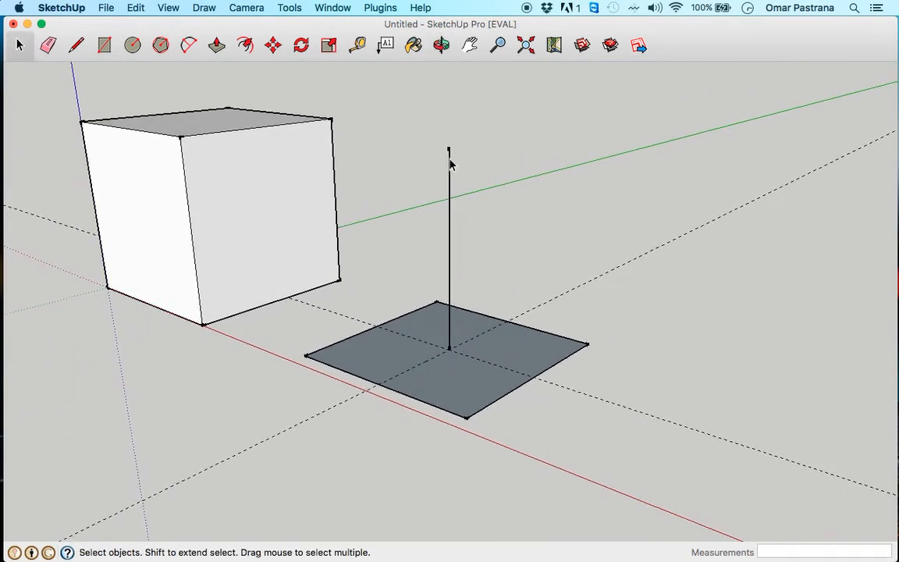
- Delete all guide lines from the model
middle_drag(461, 234, 493, 259)
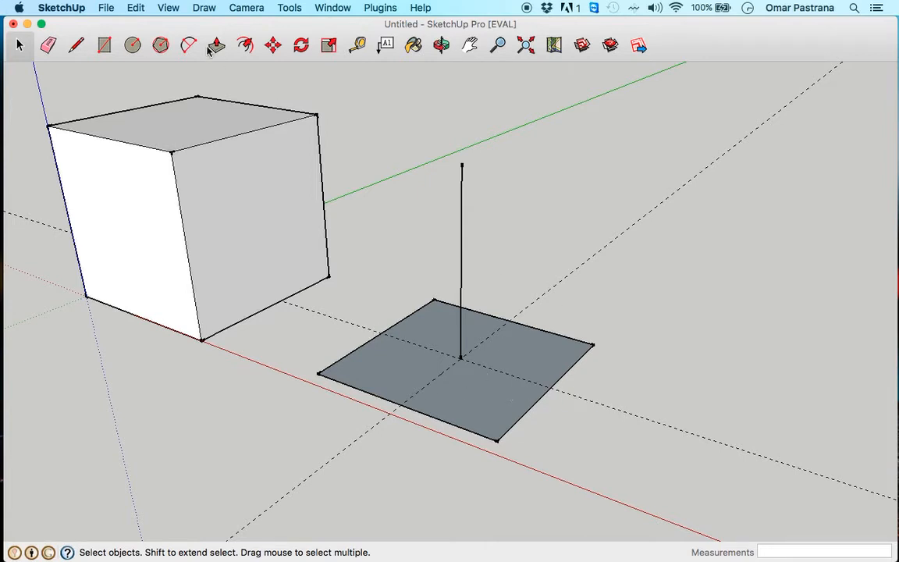
click(135, 9)
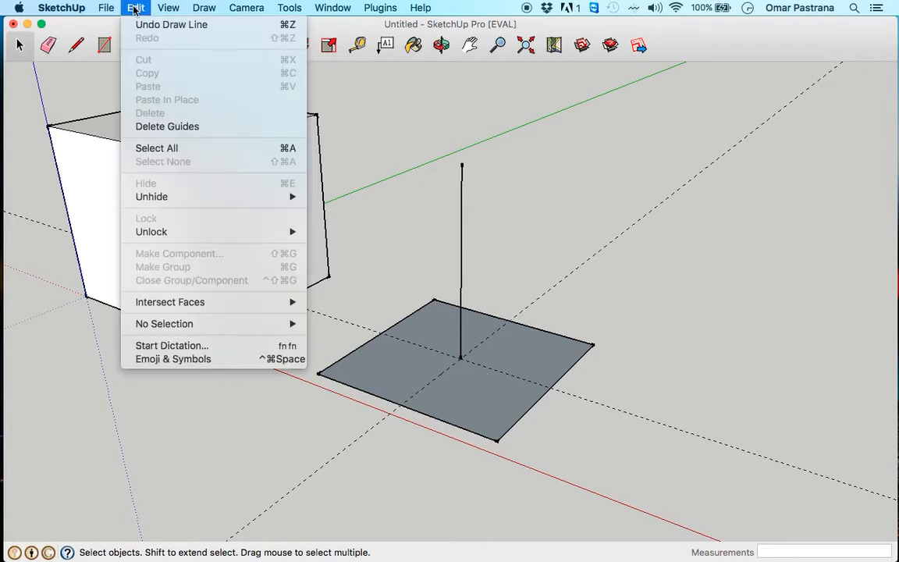
click(150, 127)
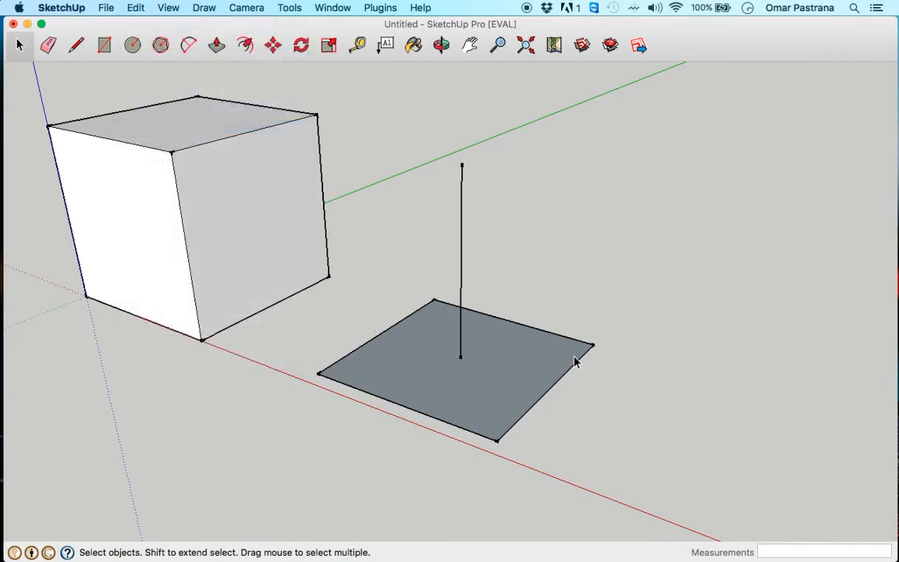
- Draw sloping edges between the vertical line's upper endpoint and all four corners of the square base, closing the pyramid's faces
middle_drag(574, 361, 474, 367)
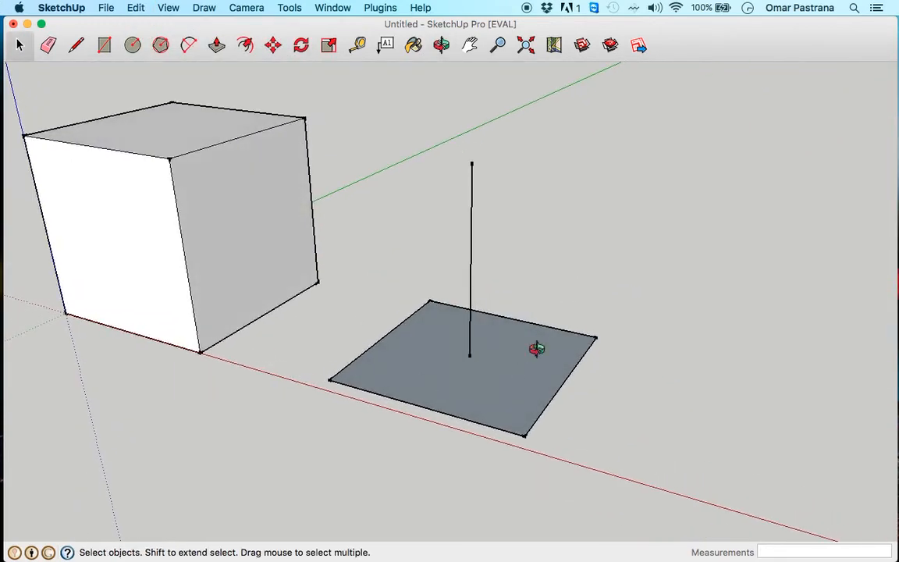
mouse_move(537, 349)
middle_down()
mouse_move(620, 298)
mouse_move(598, 353)
middle_up()
key(l)
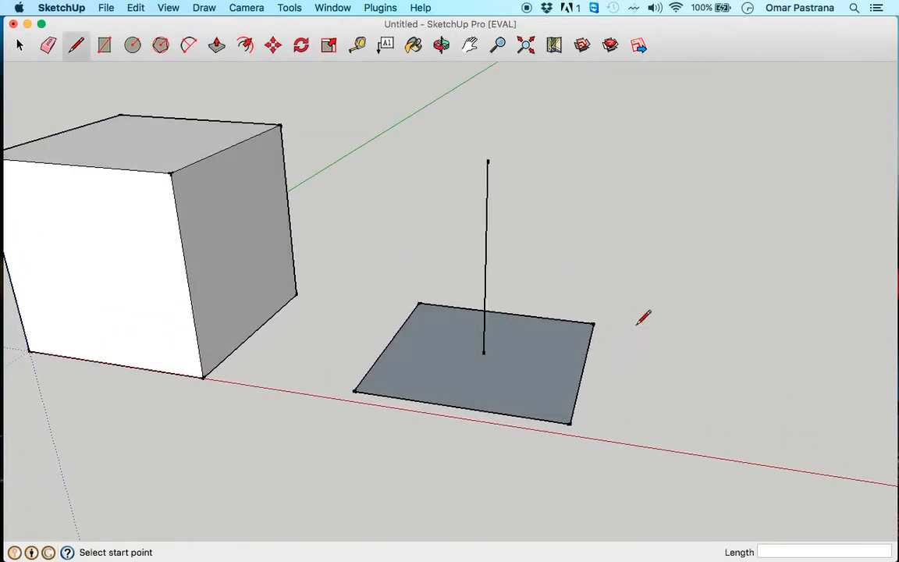
click(419, 303)
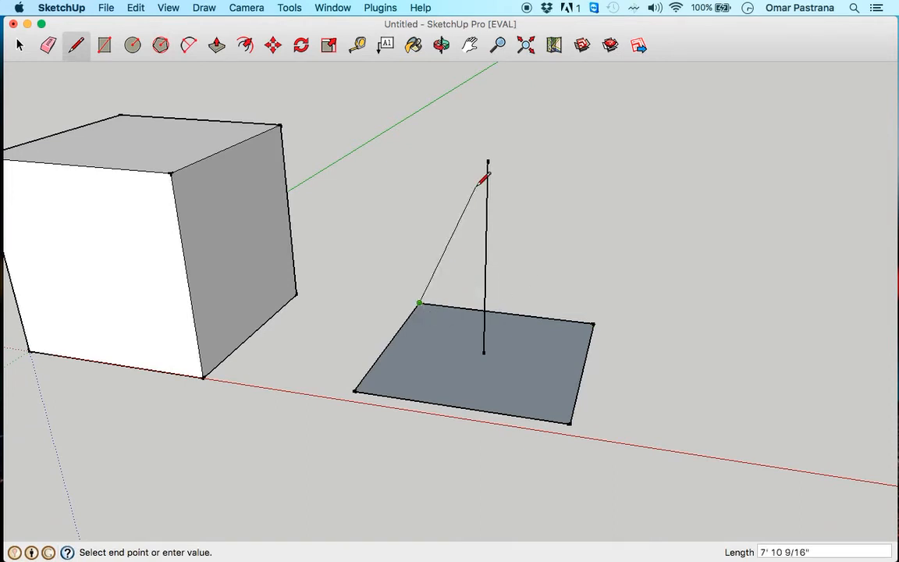
click(488, 161)
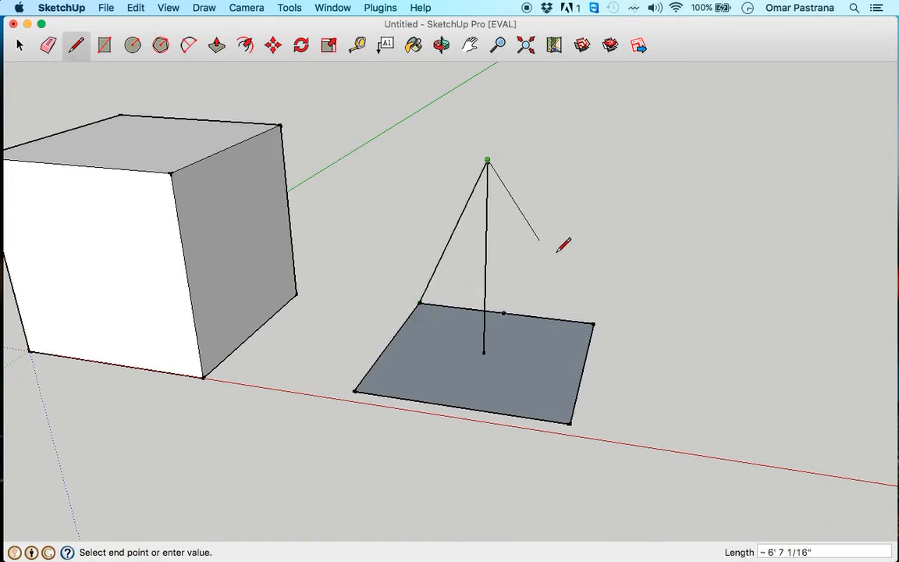
click(593, 323)
click(489, 162)
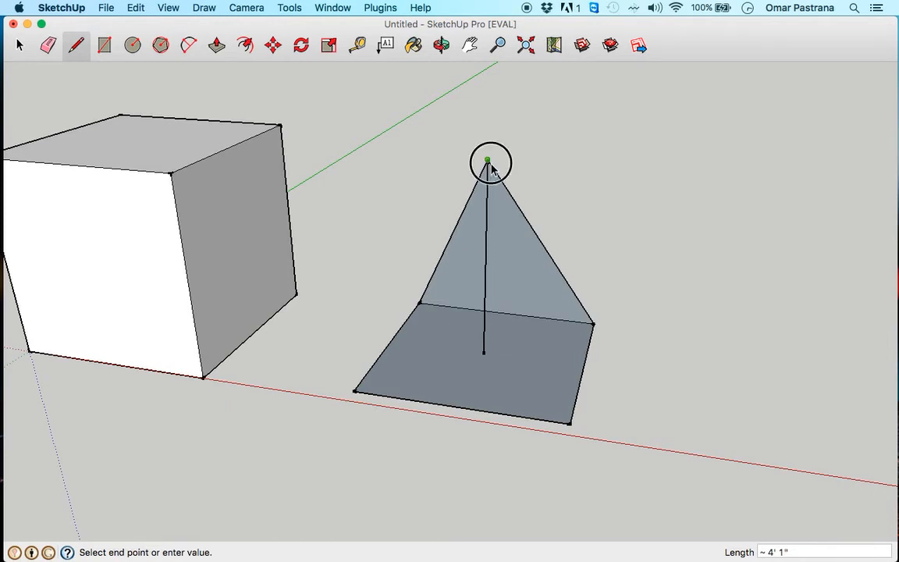
click(570, 423)
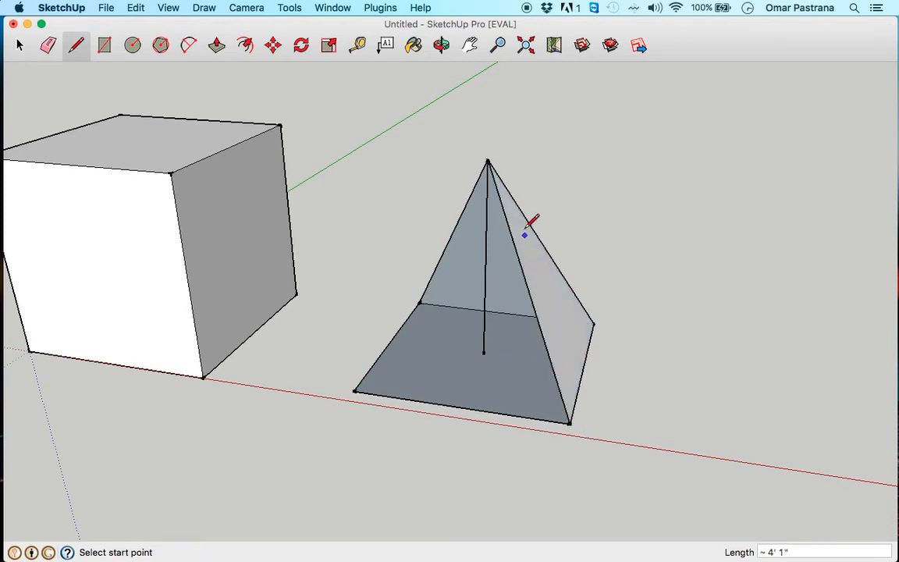
click(487, 161)
click(355, 391)
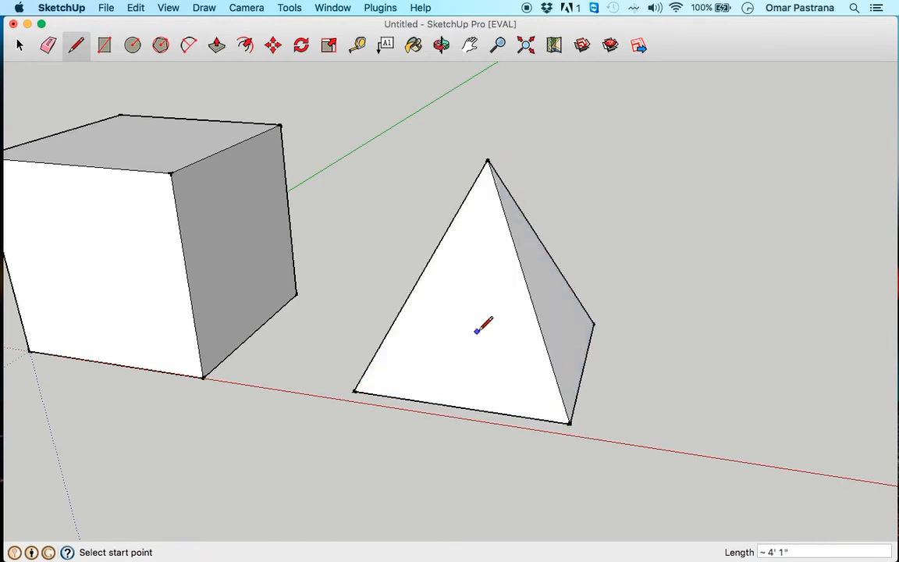
- Go inside the pyramid and delete the vertical construction line at its centre
mouse_move(484, 326)
middle_down()
mouse_move(642, 298)
mouse_move(535, 227)
mouse_move(502, 119)
mouse_move(378, 146)
mouse_move(519, 175)
mouse_move(307, 249)
mouse_move(531, 355)
mouse_move(412, 427)
mouse_move(583, 391)
mouse_move(537, 397)
mouse_move(476, 179)
mouse_move(422, 258)
mouse_move(476, 292)
middle_up()
scroll(502, 250, up, 10)
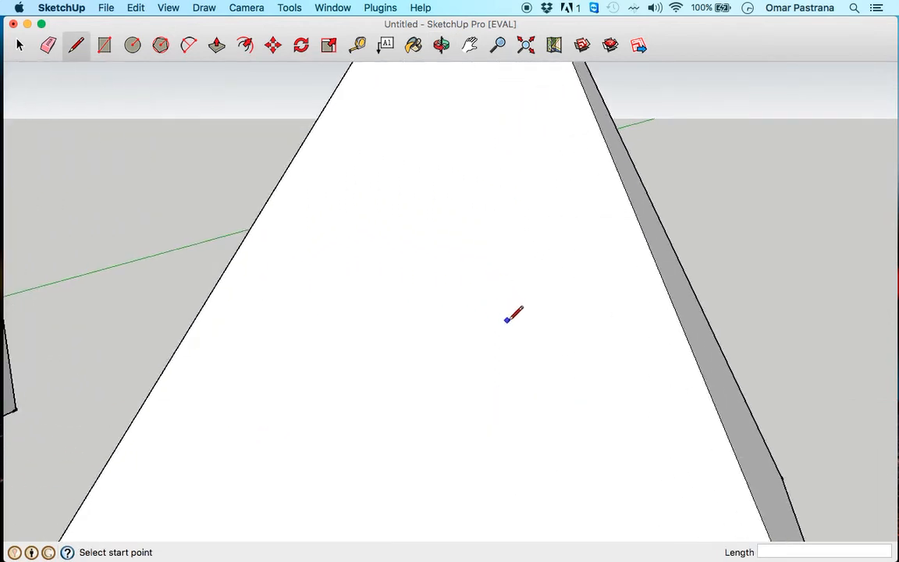
scroll(513, 315, up, 6)
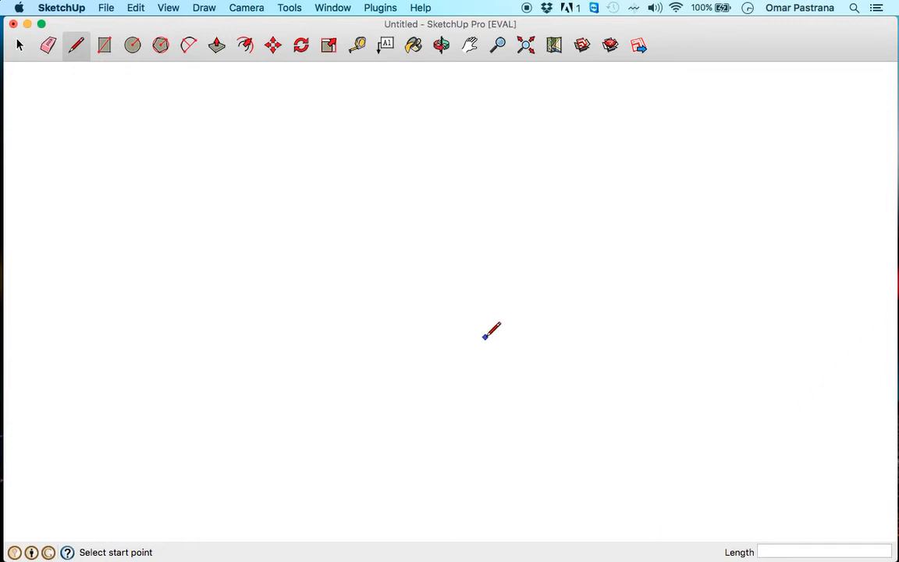
scroll(490, 333, down, 3)
key(space)
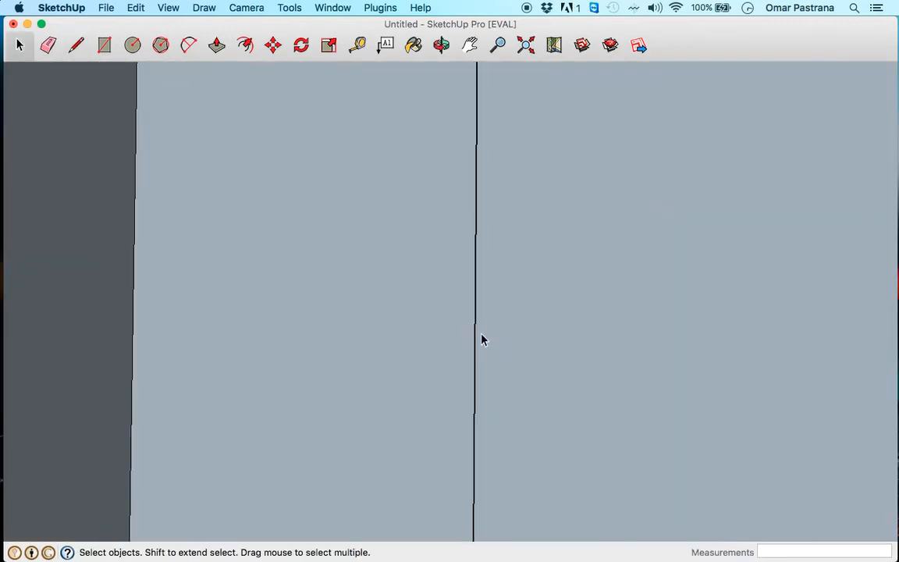
click(476, 338)
middle_drag(523, 348, 523, 409)
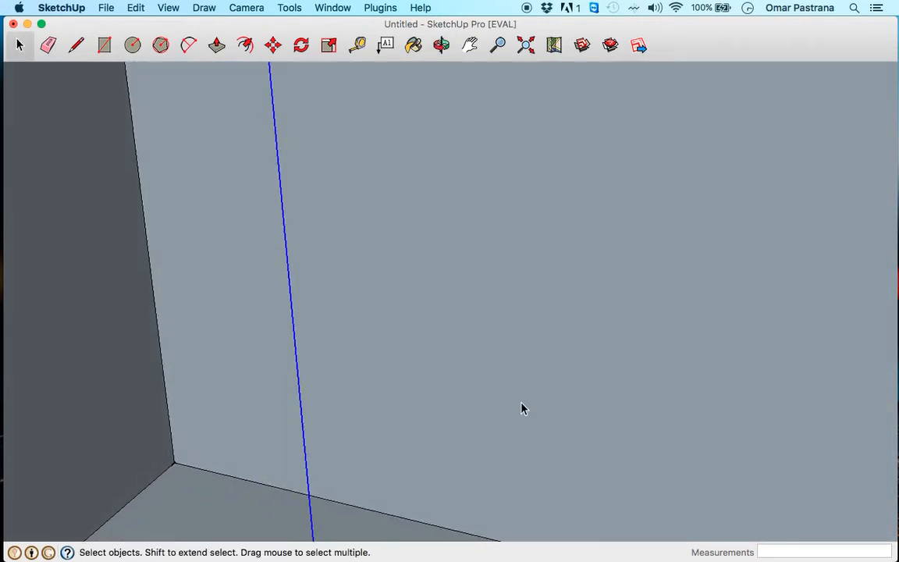
key(Delete)
scroll(613, 369, down, 3)
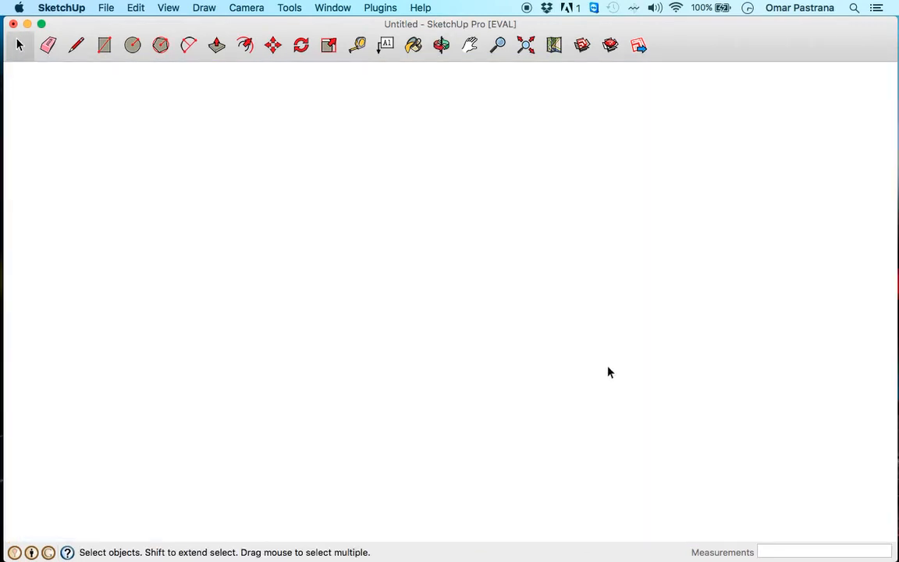
scroll(605, 371, down, 10)
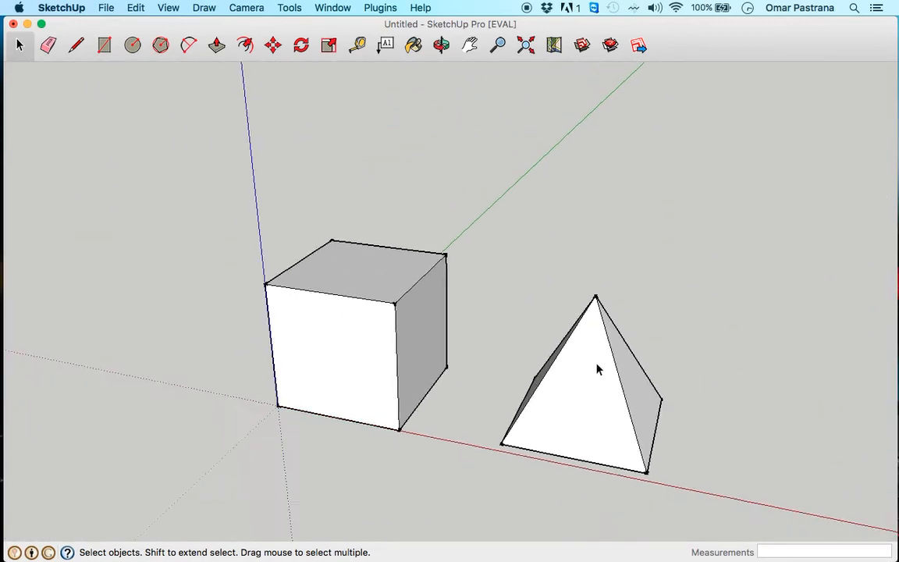
- Draw a circle with a radius of 20 on the ground beside the pyramid, next to the solid red axis
middle_drag(597, 369, 710, 385)
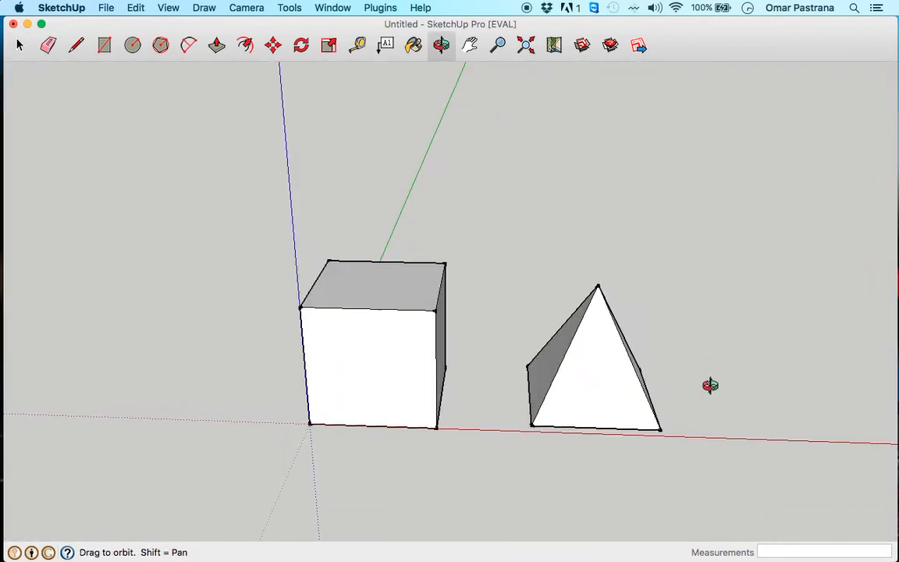
key(h)
drag(685, 373, 450, 348)
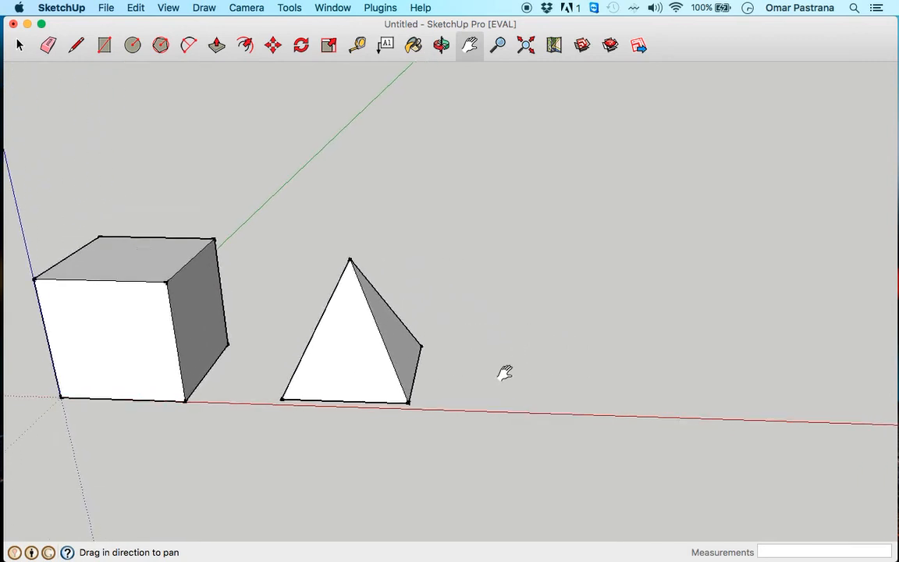
middle_drag(504, 373, 485, 373)
click(132, 45)
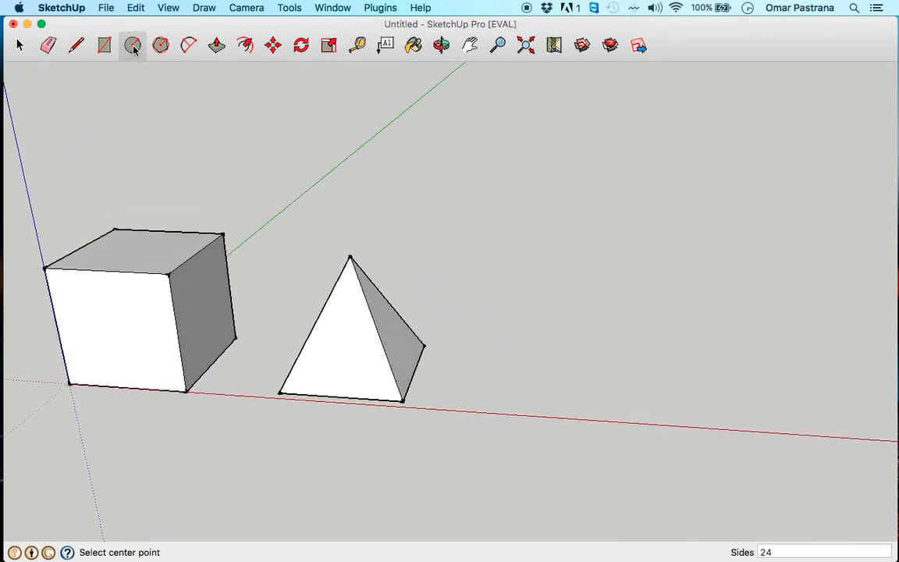
click(539, 382)
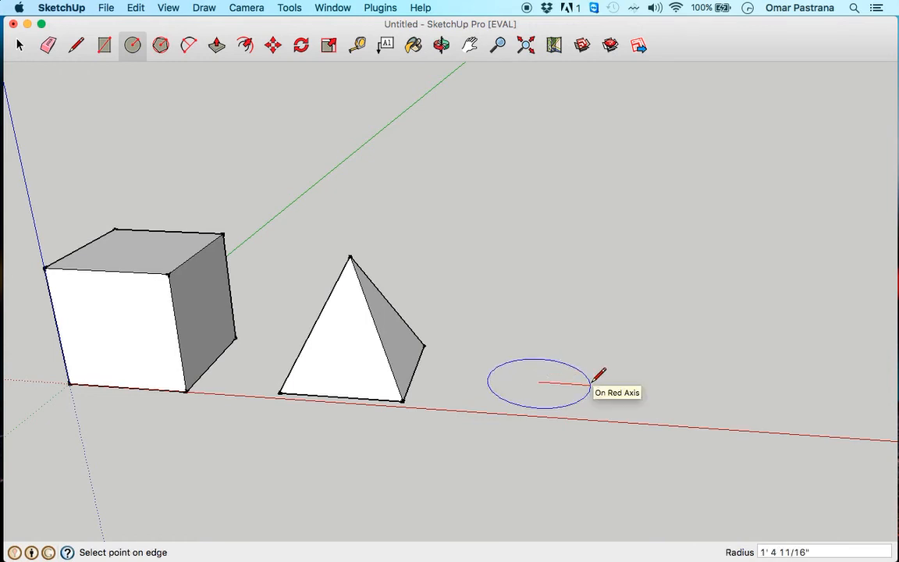
text(20)
key(Return)
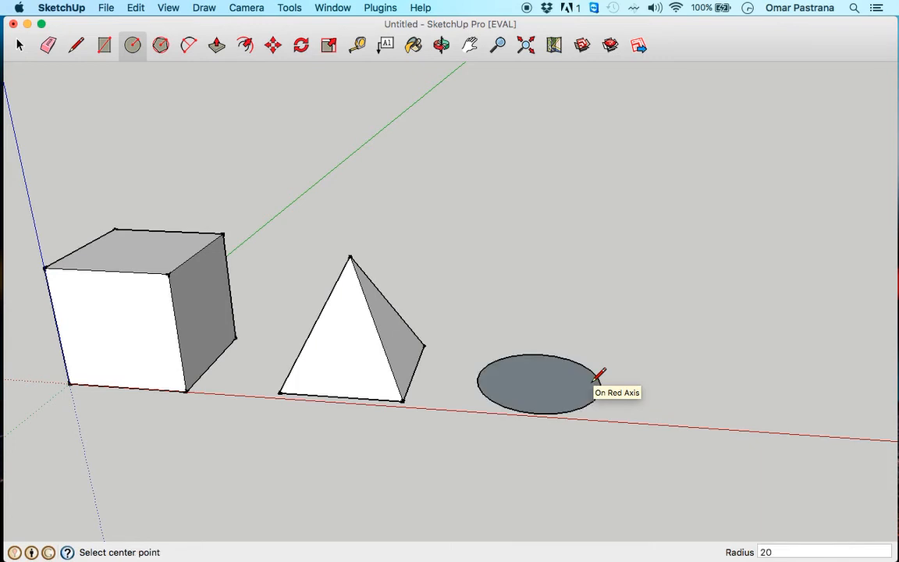
- Push/Pull the circle upward by 40 to form a cylinder
middle_drag(638, 371, 400, 204)
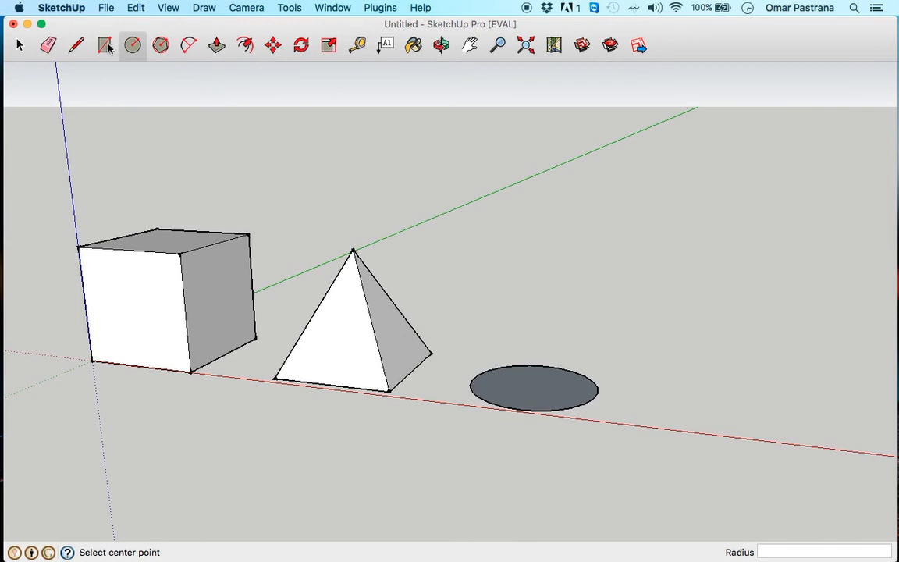
click(217, 44)
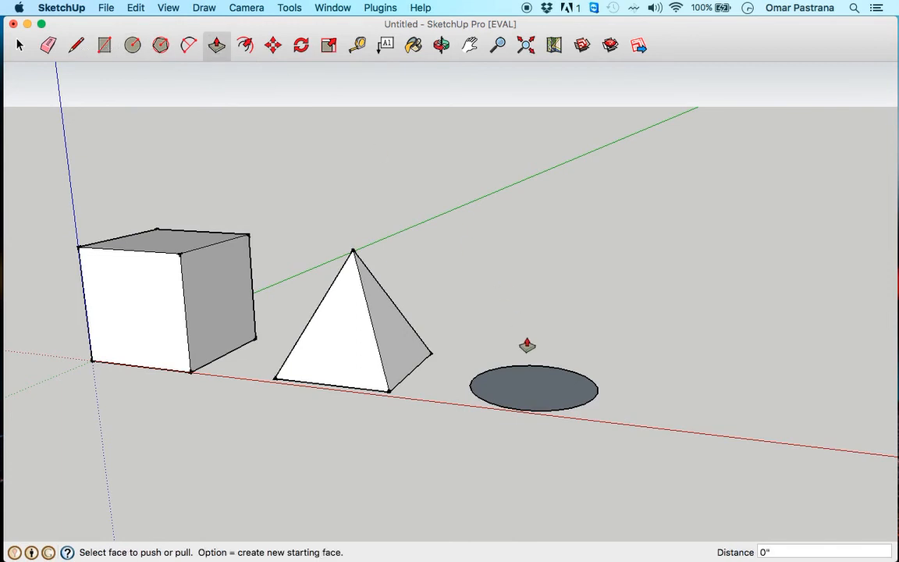
click(545, 390)
drag(545, 391, 549, 273)
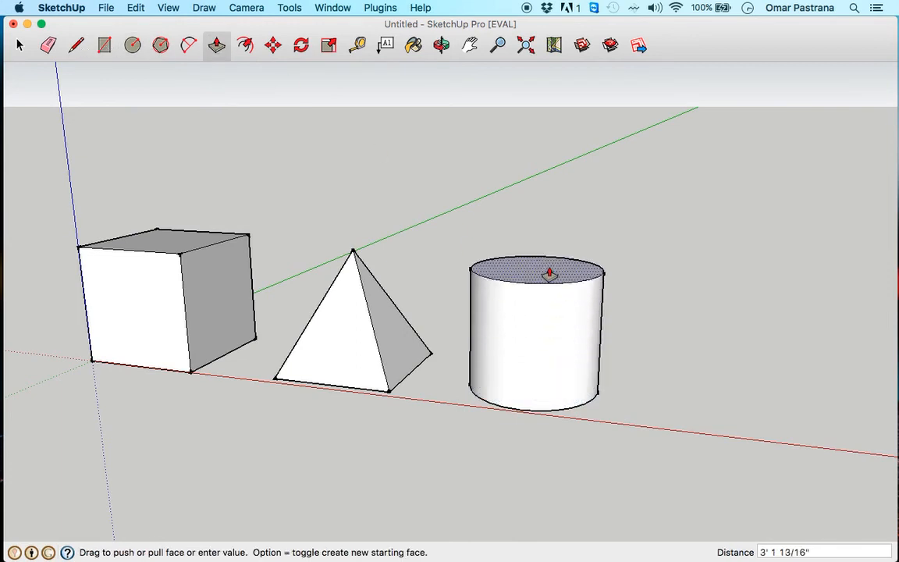
text(40)
key(Return)
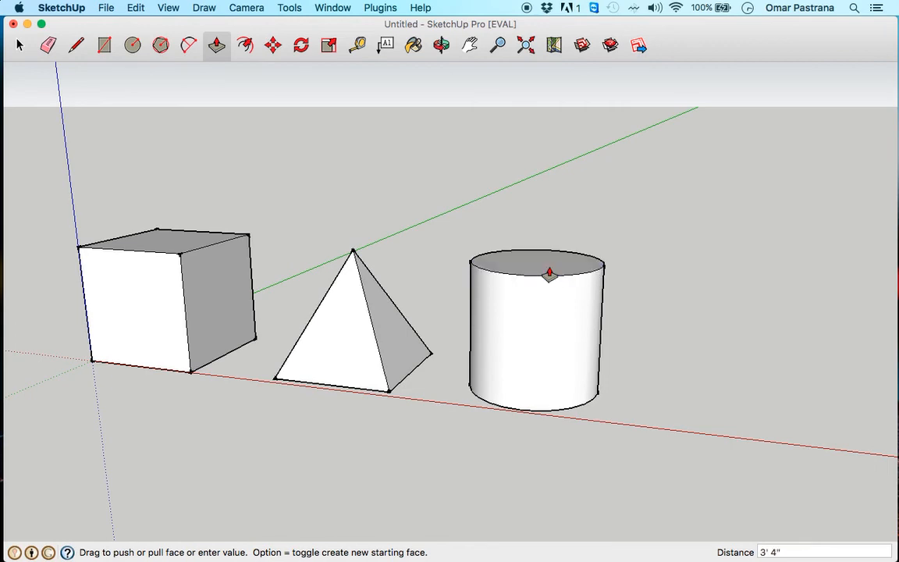
key(o)
drag(536, 331, 625, 407)
key(space)
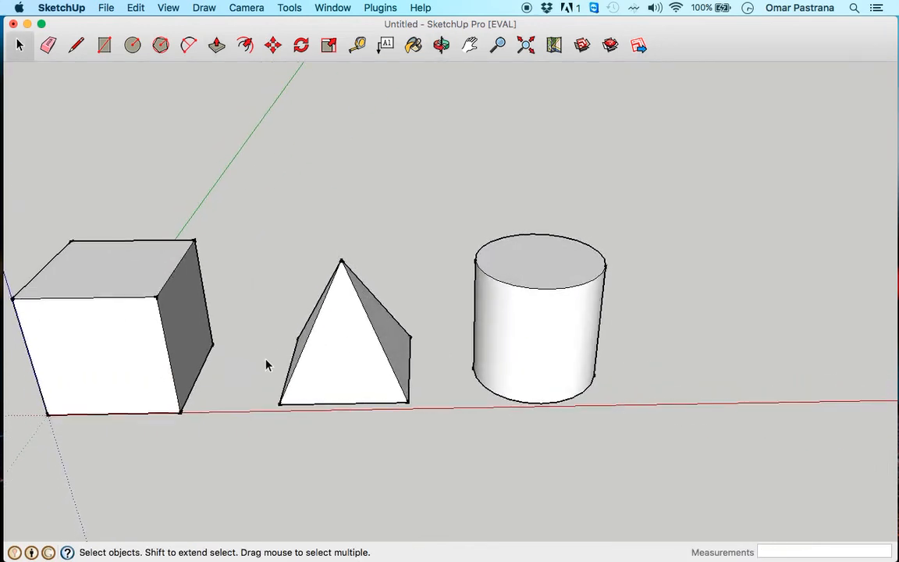
middle_drag(351, 336, 385, 369)
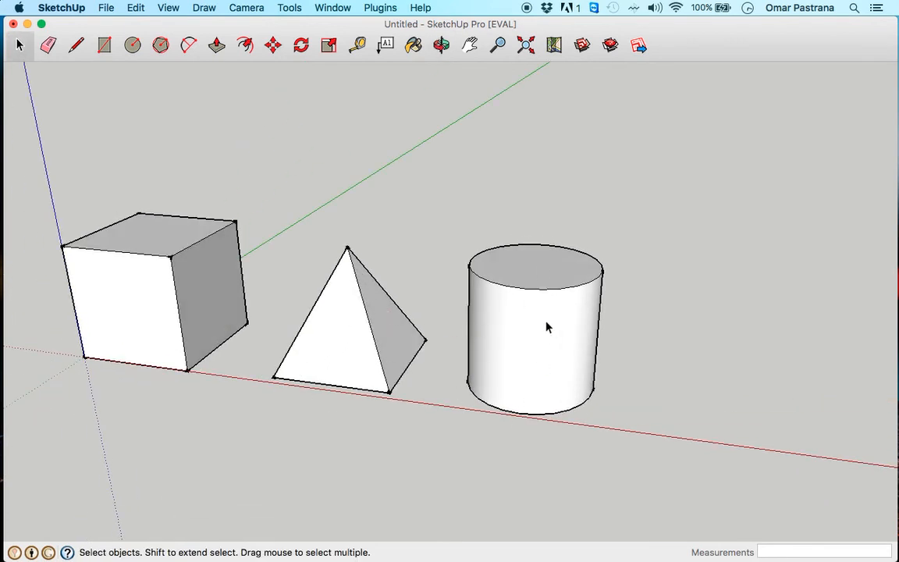
middle_drag(546, 328, 538, 337)
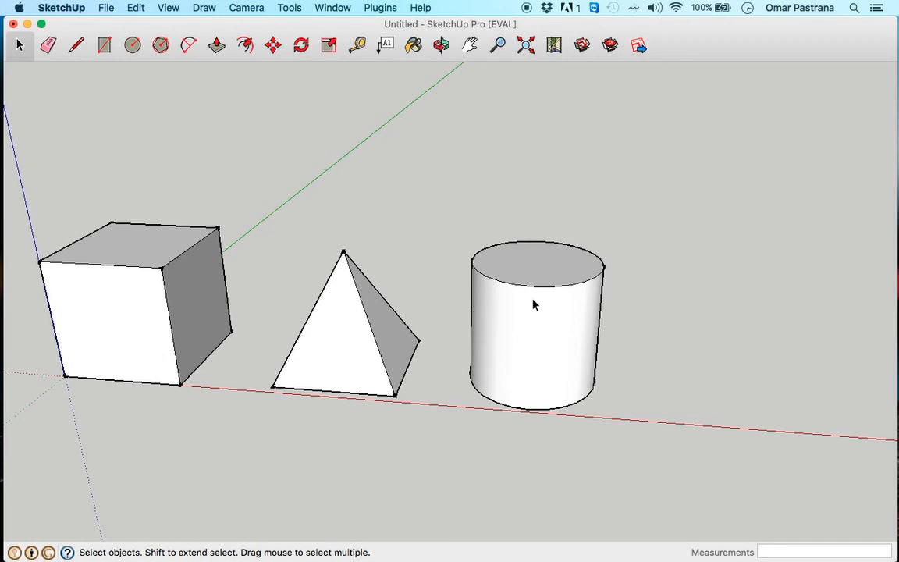
middle_drag(529, 317, 456, 345)
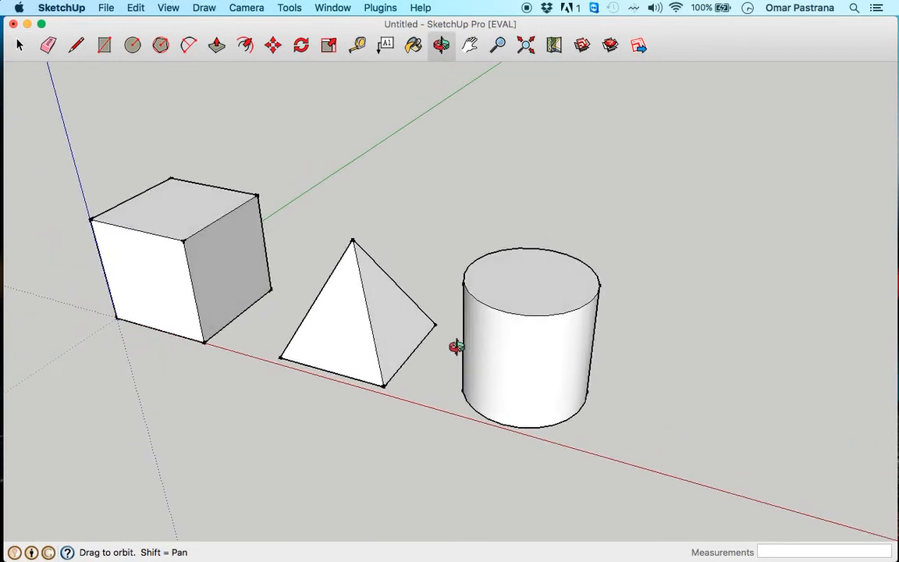